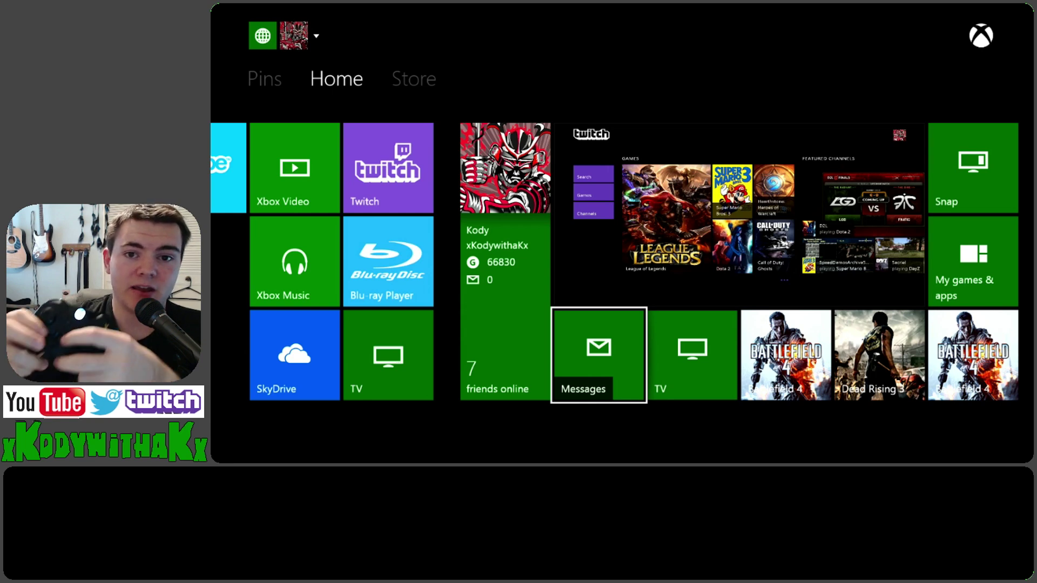
# - Browse the Xbox home tiles back to Messages, then switch OBS to the Monitor 2 scene
pyautogui.press('Right')
pyautogui.press('Right')
pyautogui.press('Left')
pyautogui.press('Left')
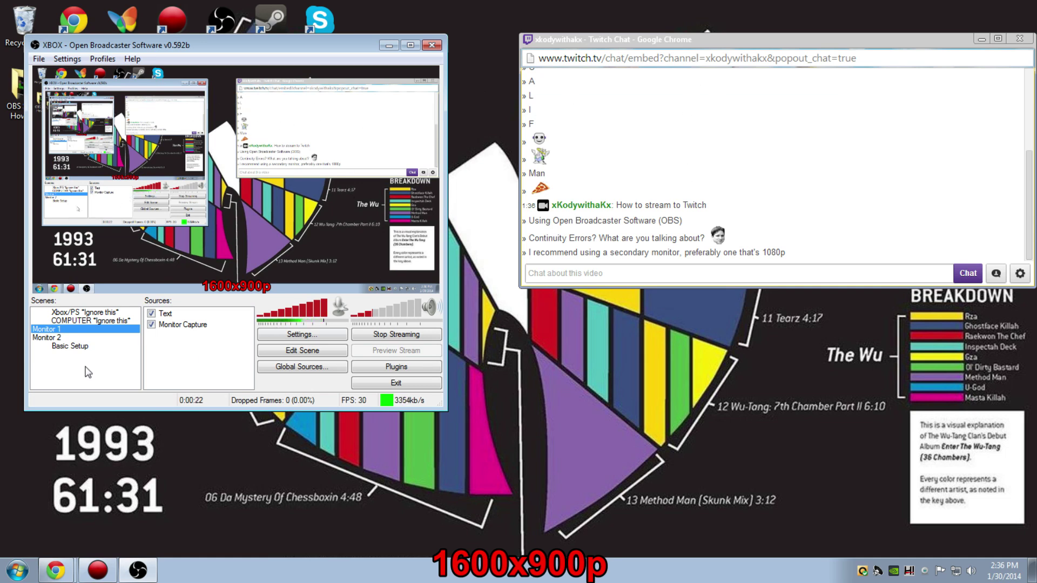
pyautogui.click(46, 339)
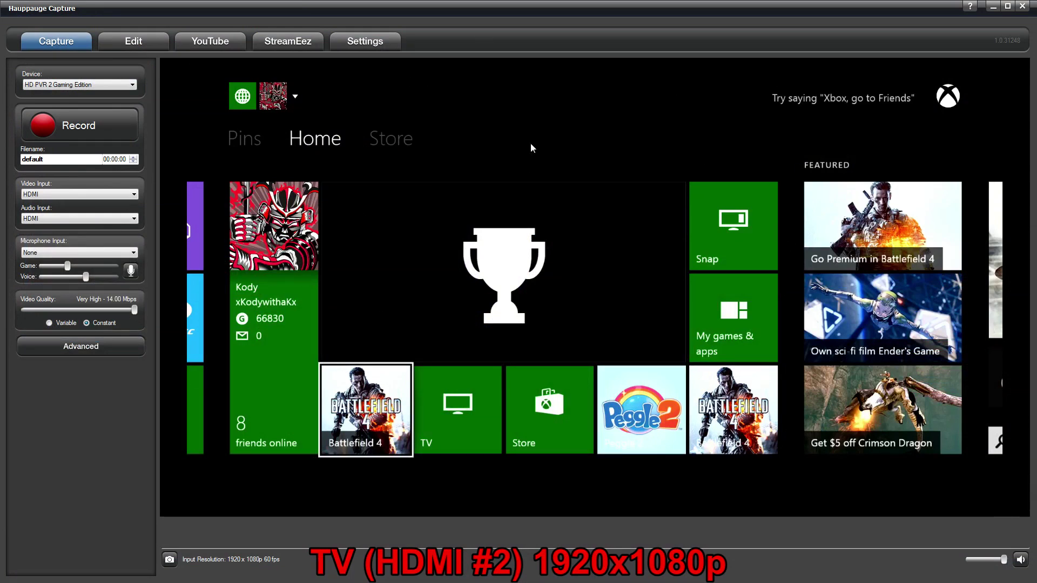
# - Switch the broadcast back to the Monitor 1 desktop scene after previewing the Xbox feed
pyautogui.click(122, 329)
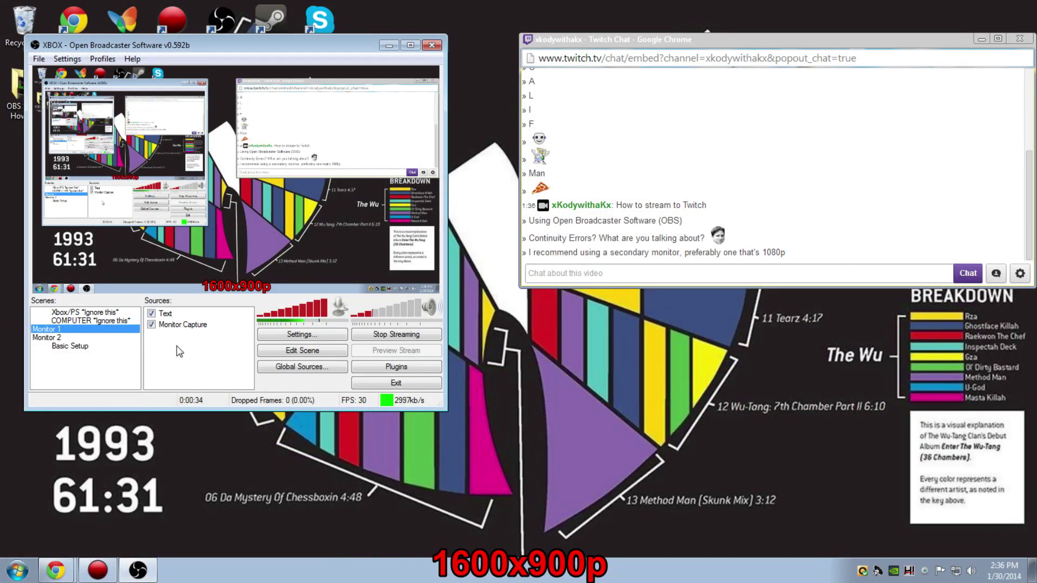
pyautogui.click(215, 16)
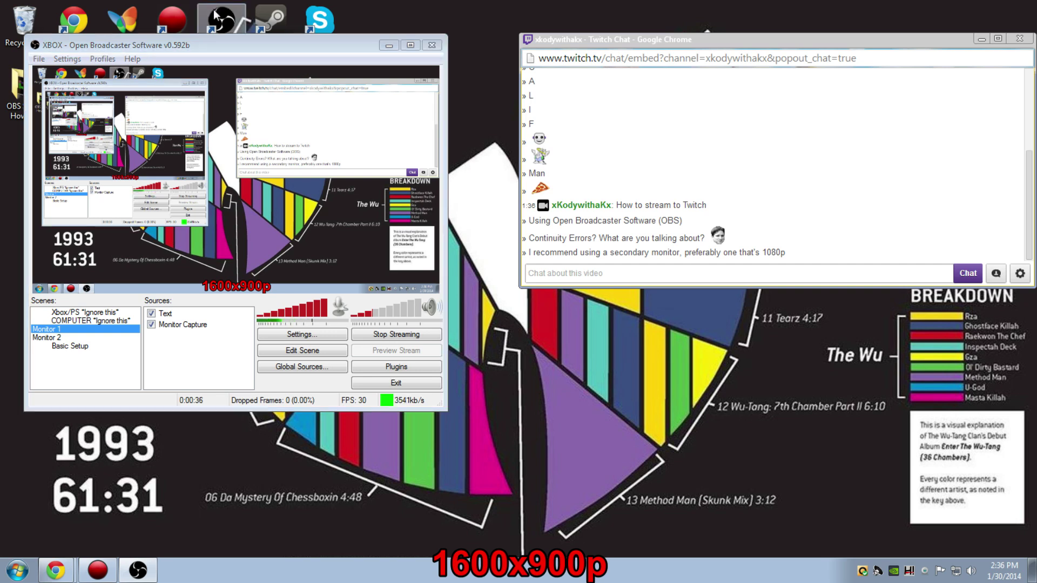
# - Open OBS Settings, keep English as the language, and review Encoding's 3500 kb/s max bitrate
pyautogui.click(217, 41)
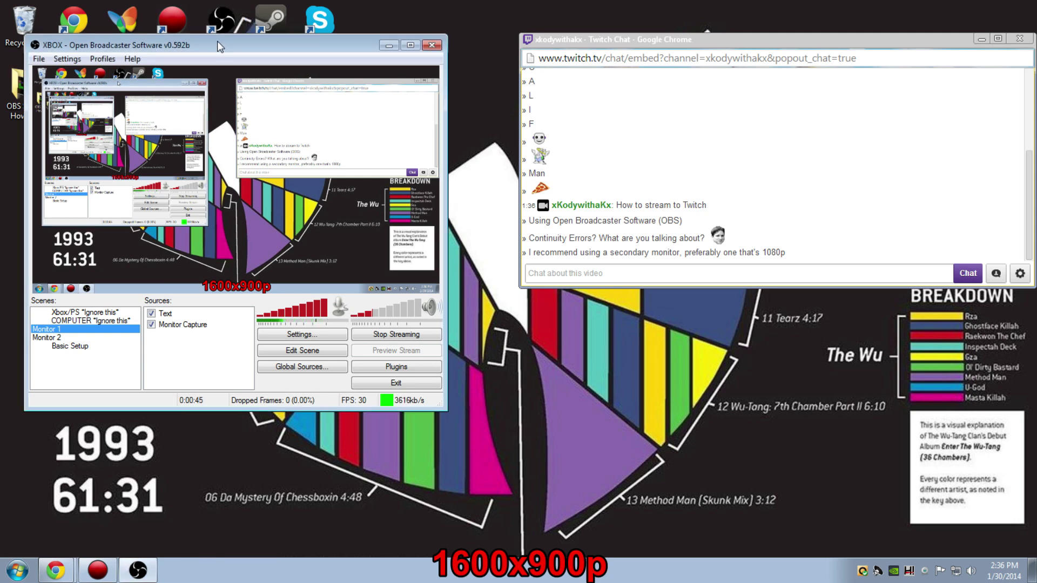
pyautogui.click(67, 59)
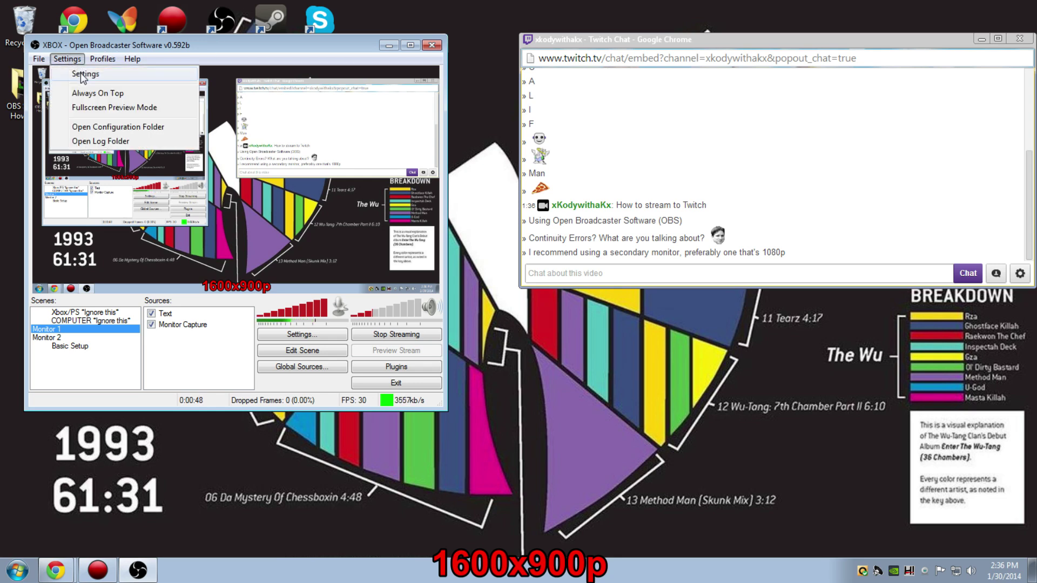
pyautogui.click(81, 71)
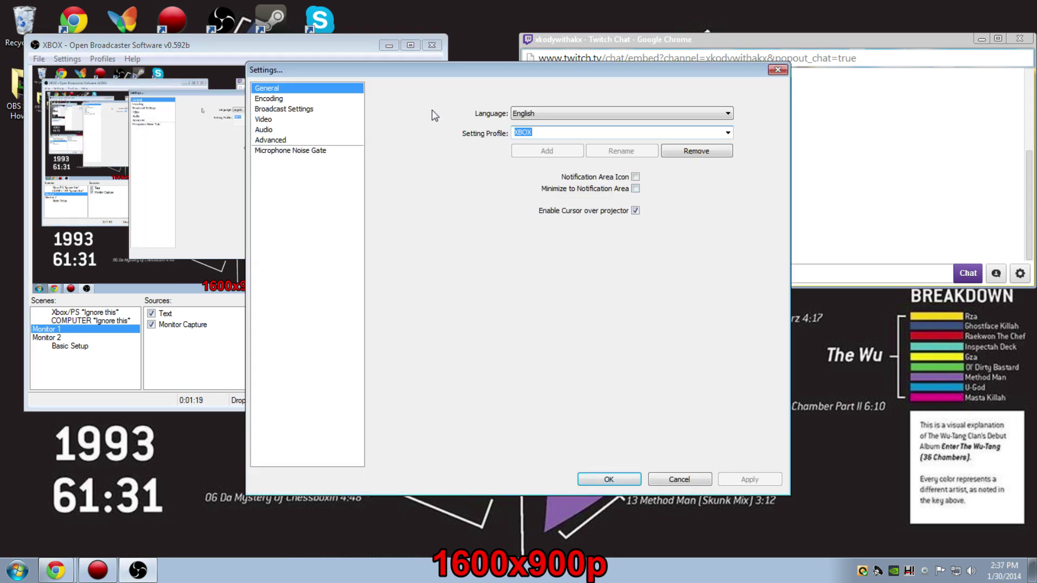
pyautogui.click(569, 116)
pyautogui.click(570, 114)
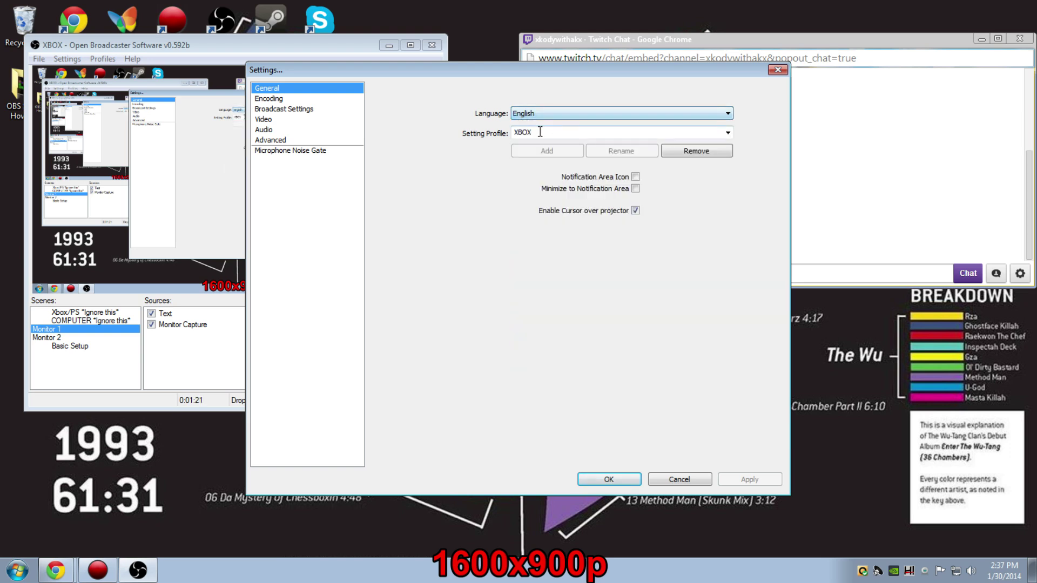
pyautogui.click(302, 100)
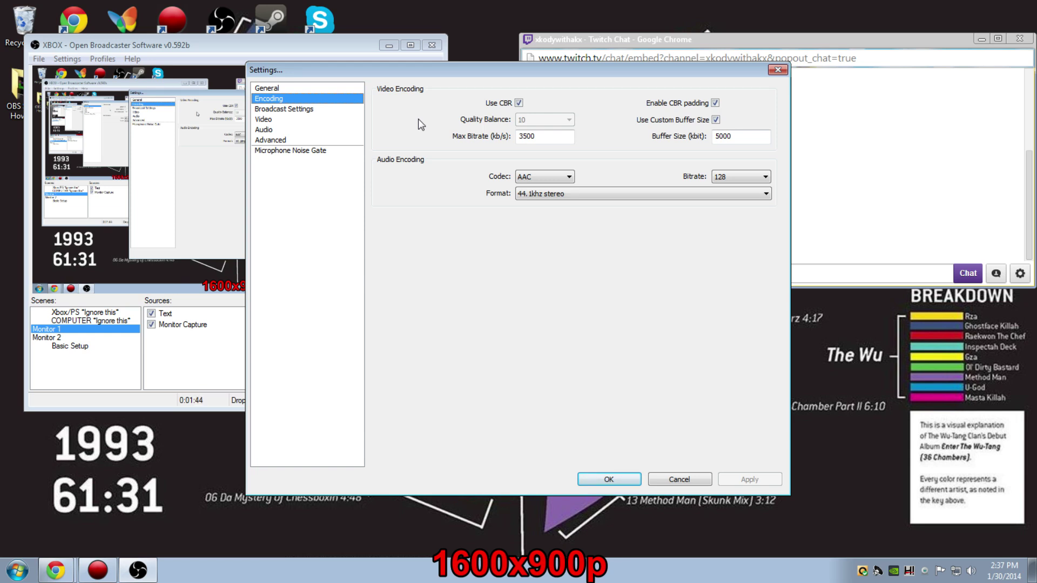
pyautogui.click(551, 142)
# - Check the 5000 buffer size and close the Settings window
pyautogui.click(738, 139)
pyautogui.click(778, 70)
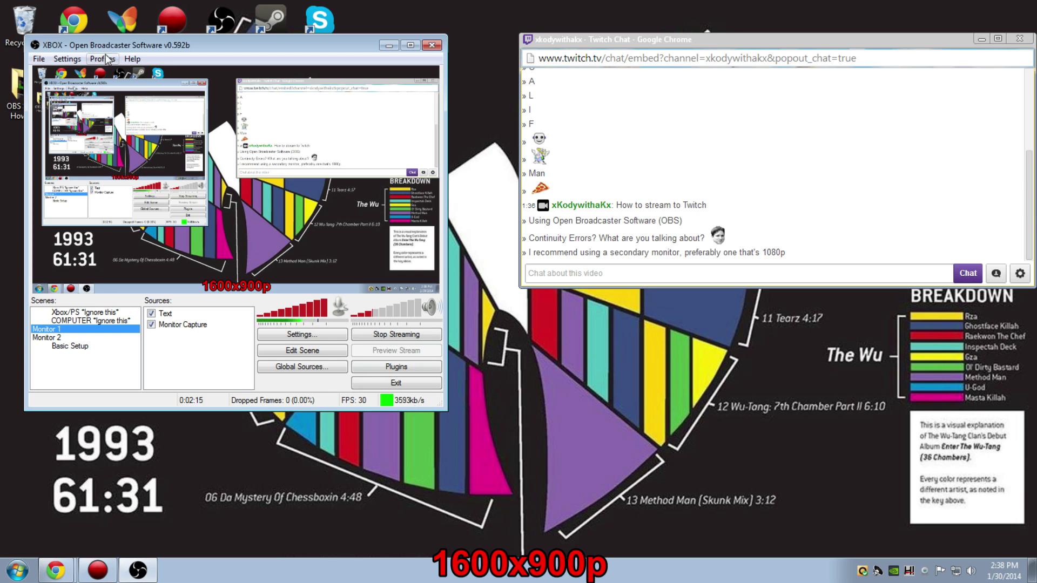
# - Reopen OBS Settings at the Encoding page and review the 5000 buffer size
pyautogui.click(68, 59)
pyautogui.click(51, 70)
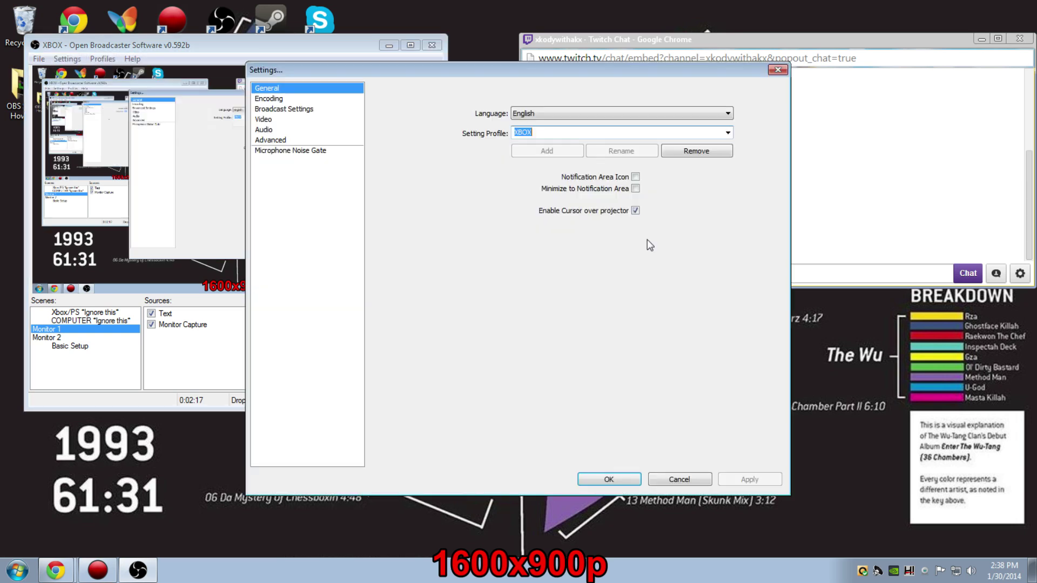
pyautogui.click(286, 100)
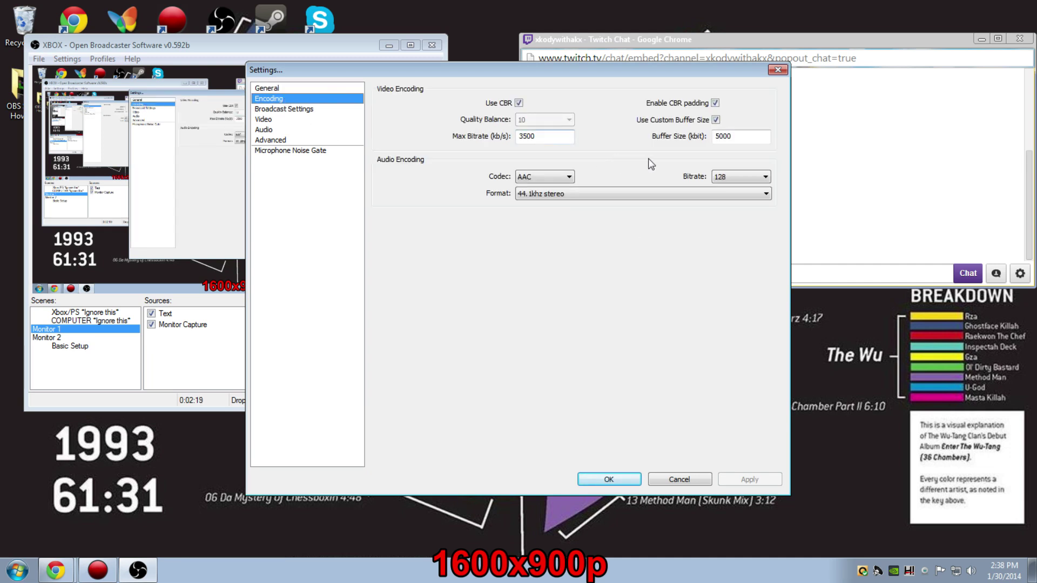
pyautogui.click(732, 142)
# - Keep AAC as the audio codec and move to Broadcast Settings
pyautogui.click(541, 177)
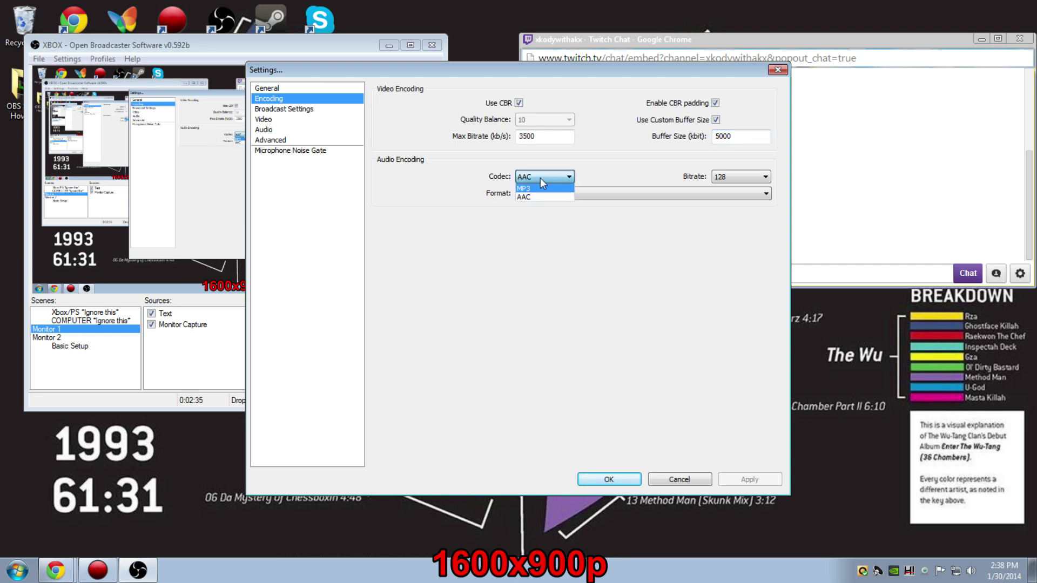
pyautogui.click(540, 178)
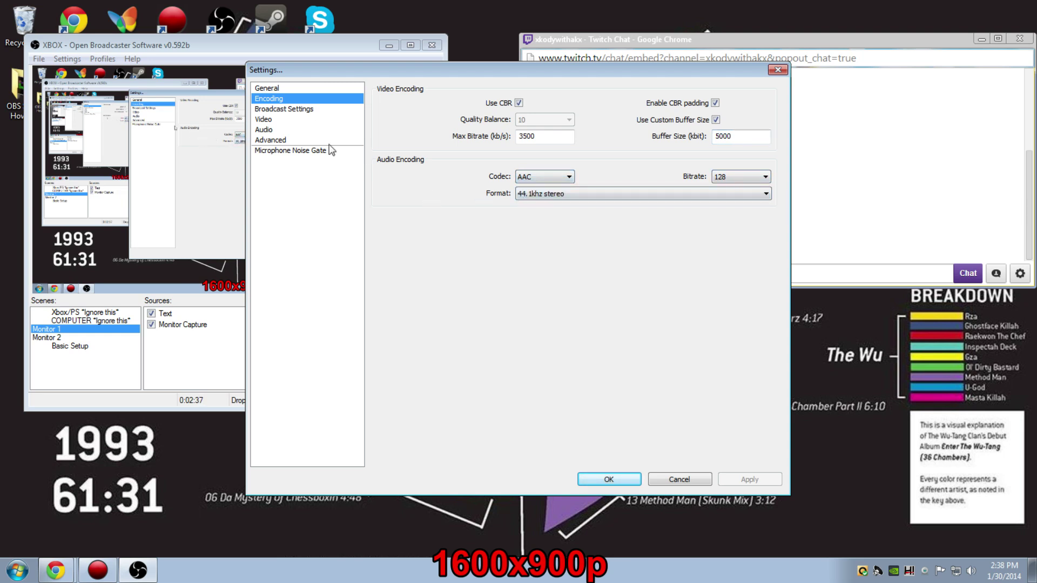
pyautogui.click(331, 110)
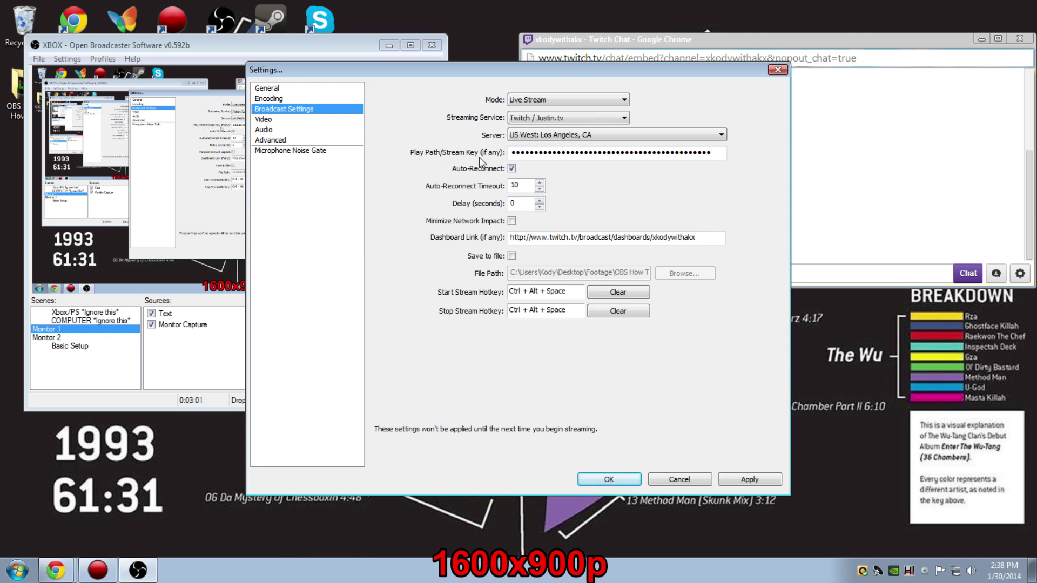
# - Replace the Play Path/Stream Key with the pasted key and bring up the Twitch profile in Chrome
pyautogui.moveTo(512, 154); pyautogui.dragTo(767, 152)
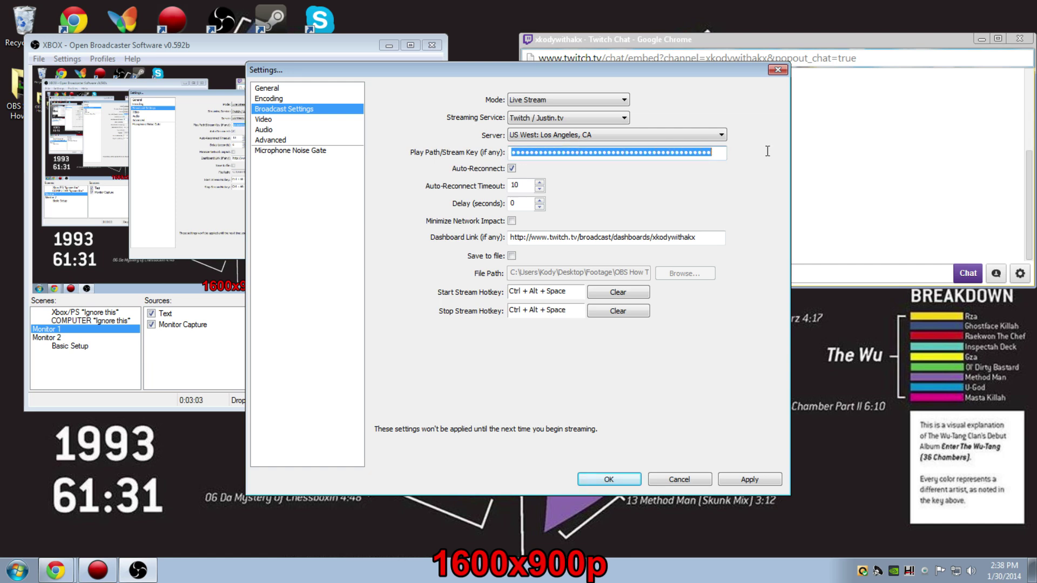
pyautogui.hotkey('ctrl', 'v')
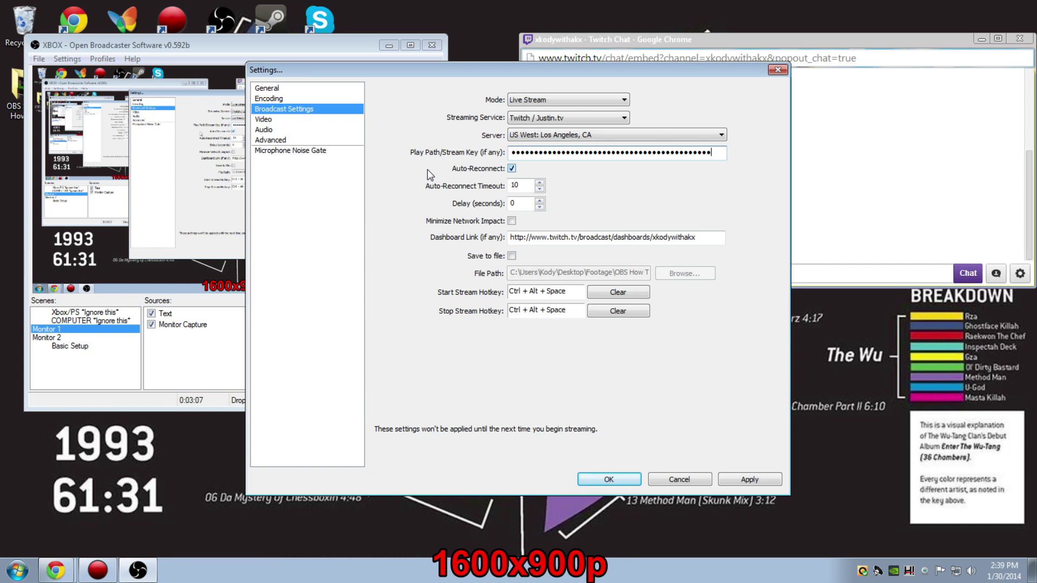
pyautogui.click(40, 573)
pyautogui.click(75, 518)
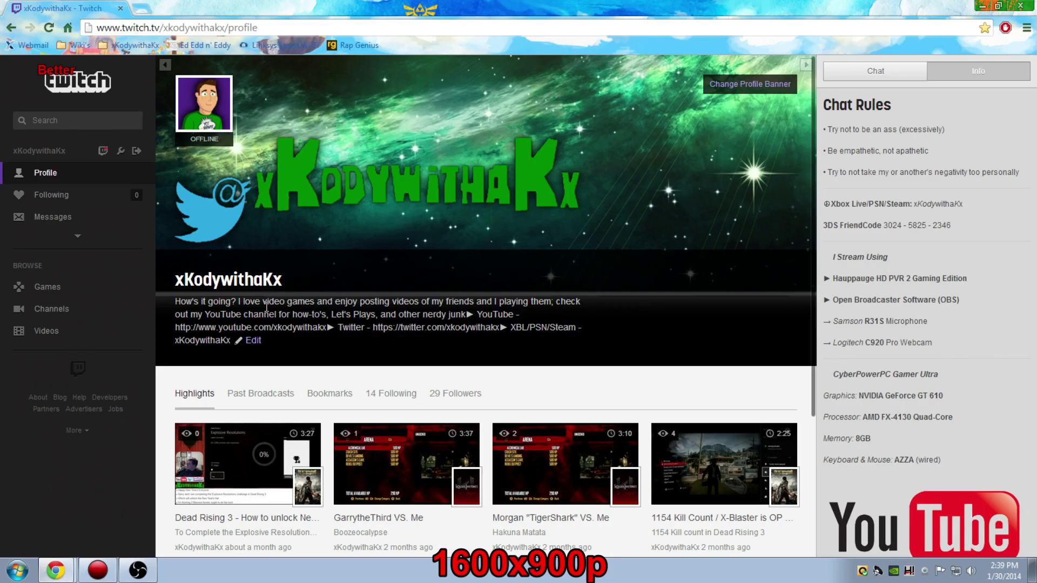
# - Reach the Stream Key tab of the Twitch channel dashboard, then return to OBS
pyautogui.click(119, 246)
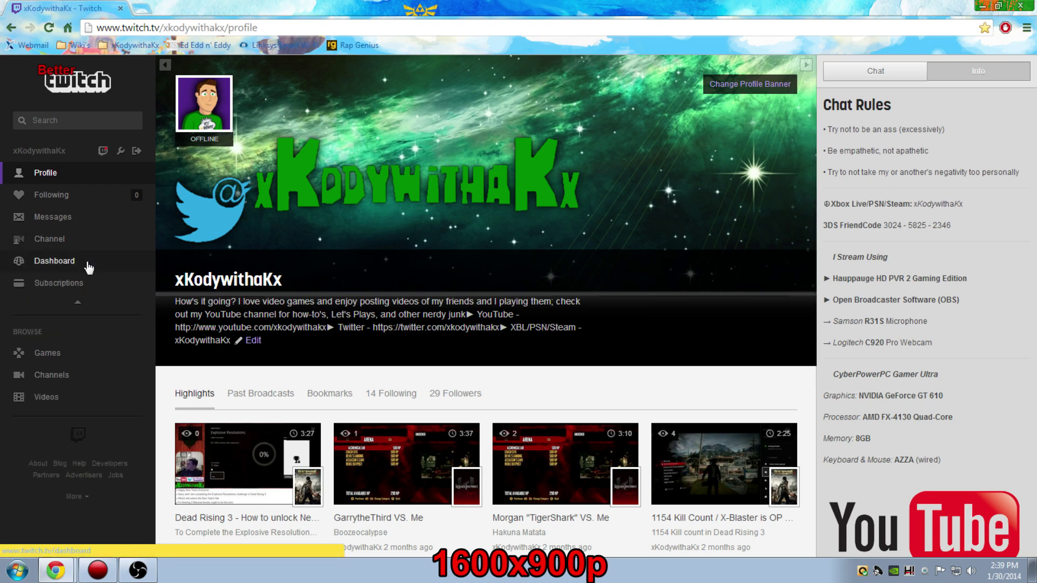
pyautogui.click(86, 262)
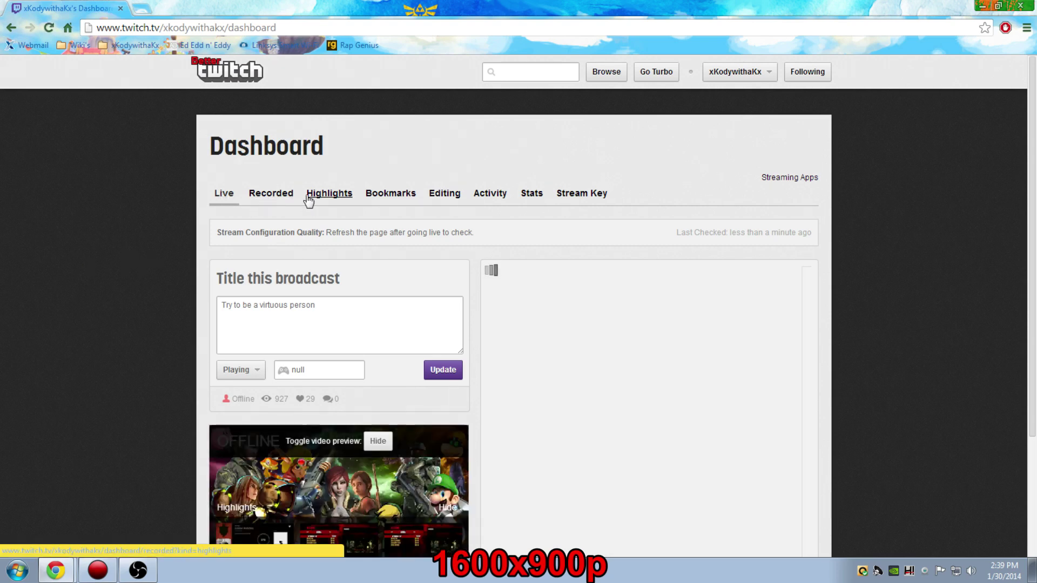
pyautogui.click(593, 197)
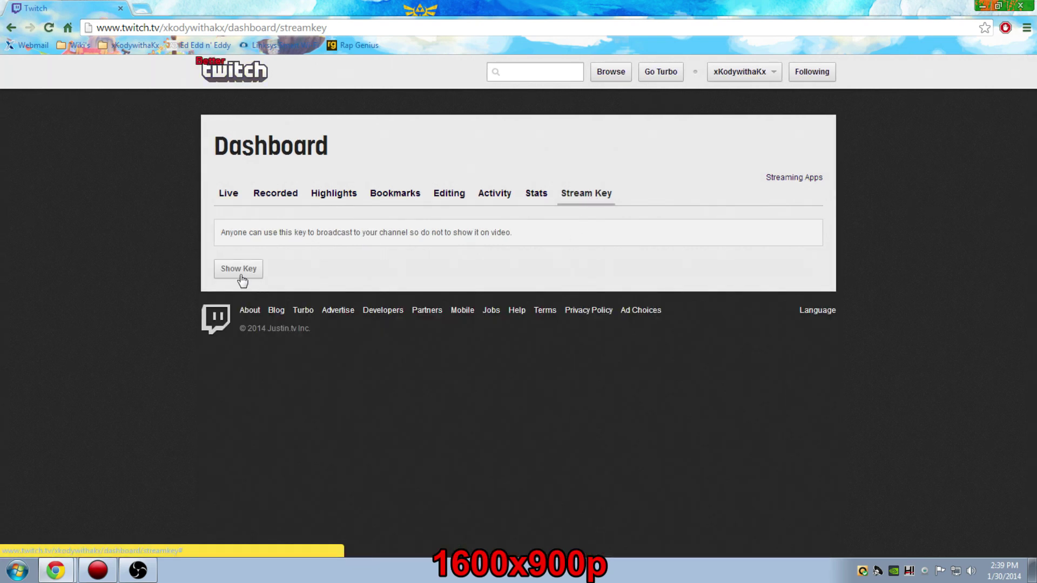
pyautogui.click(138, 570)
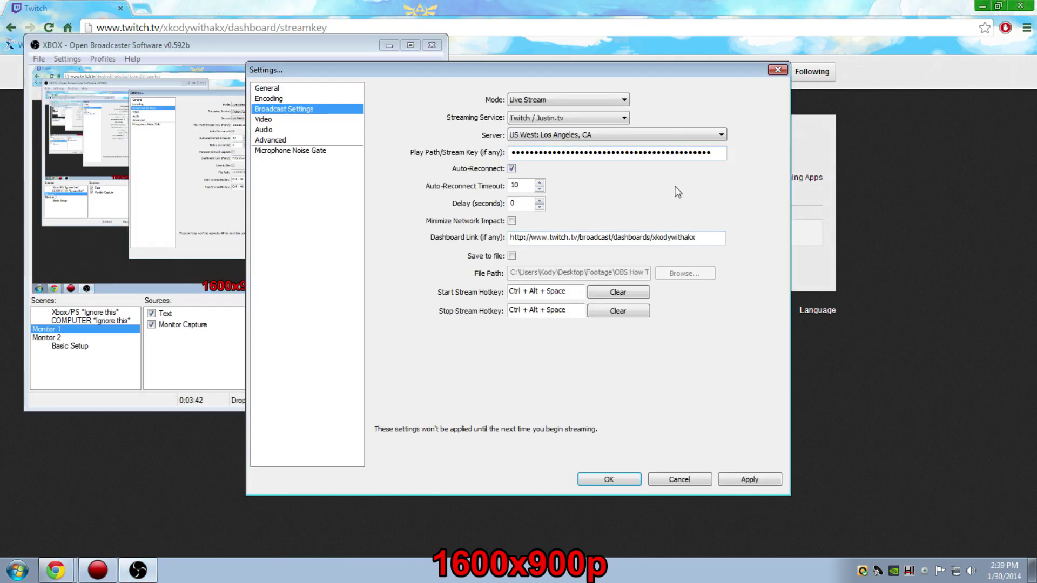
# - Review the Twitch Stream Key page and its sharing warning, then minimize Chrome back to OBS
pyautogui.click(880, 125)
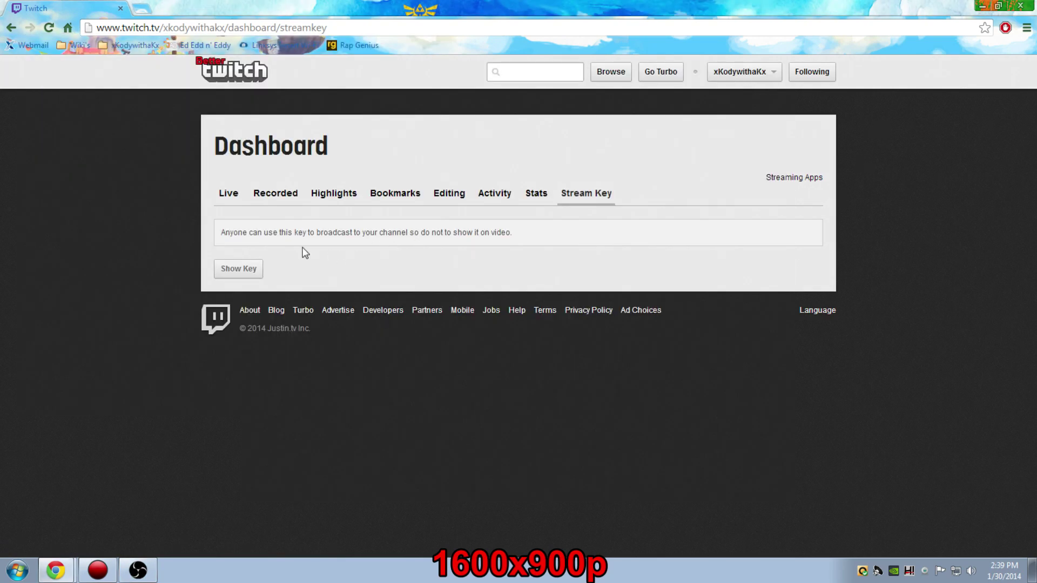
pyautogui.moveTo(223, 232); pyautogui.dragTo(356, 239)
pyautogui.click(362, 255)
pyautogui.click(252, 28)
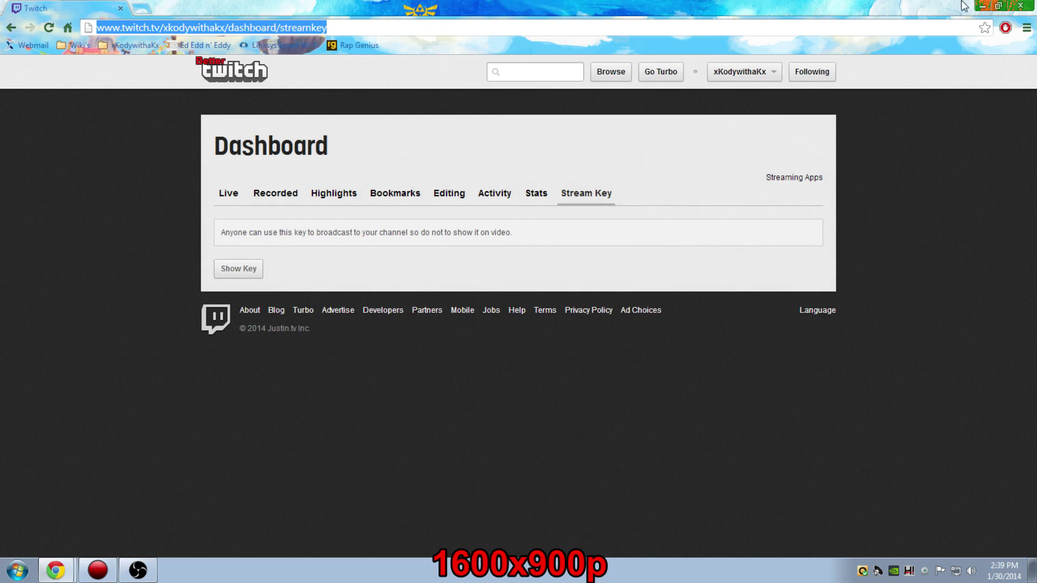
pyautogui.click(983, 7)
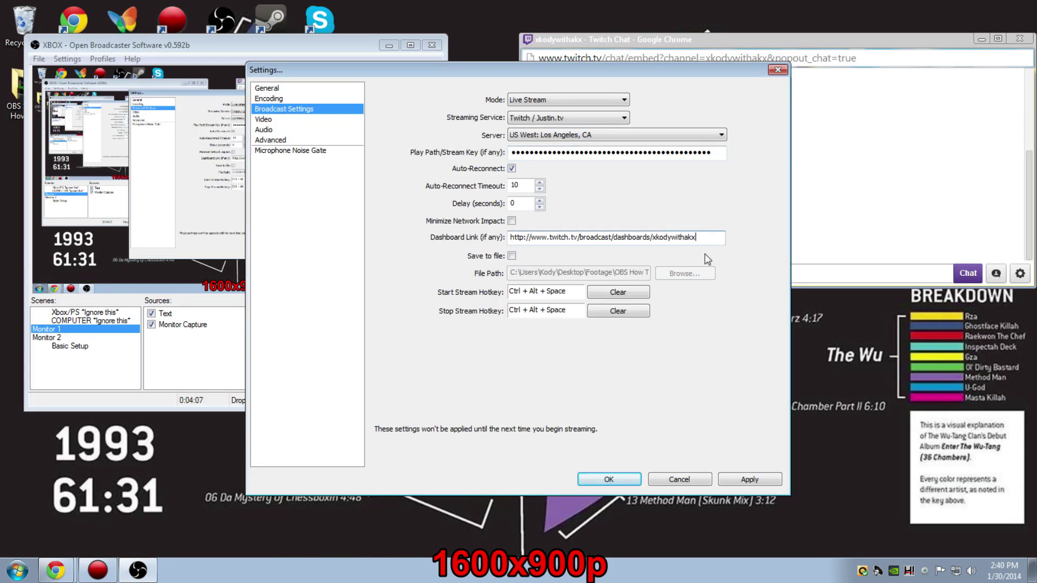
# - Save the broadcast settings, then reopen Settings at Video: 1920x1080 base, 30 FPS
pyautogui.click(606, 480)
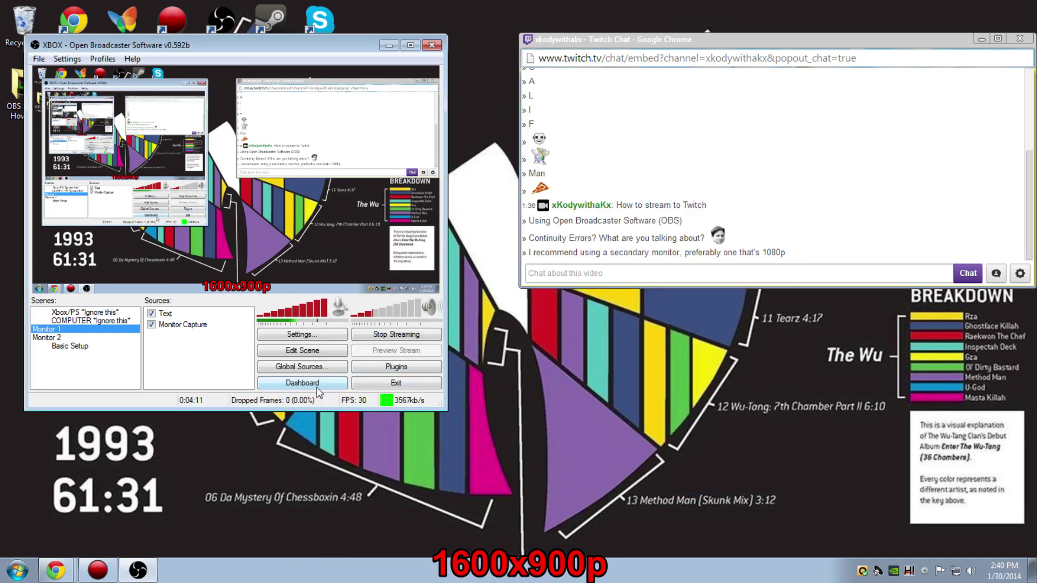
pyautogui.click(71, 60)
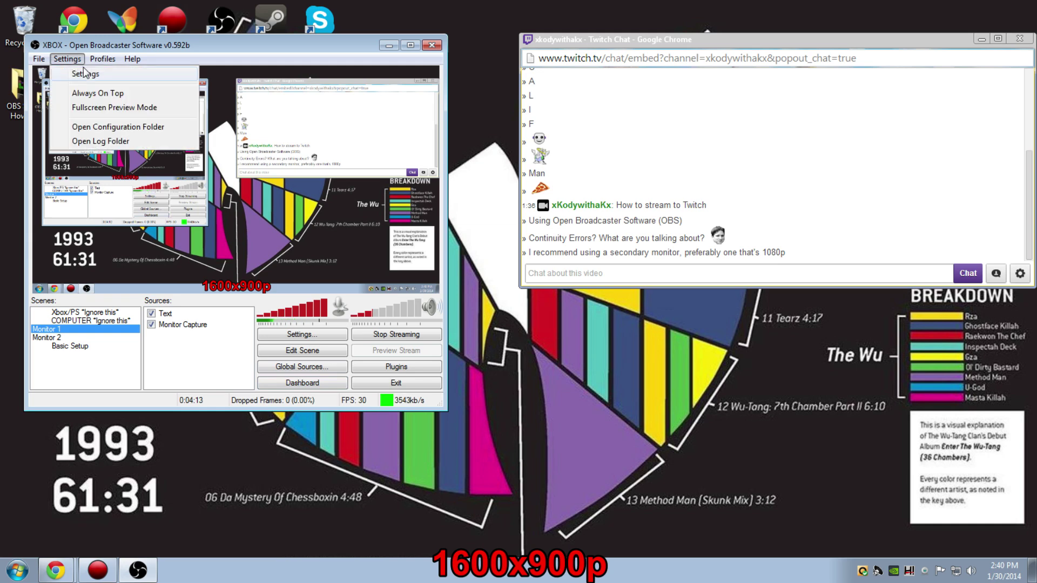
pyautogui.click(86, 76)
pyautogui.click(309, 109)
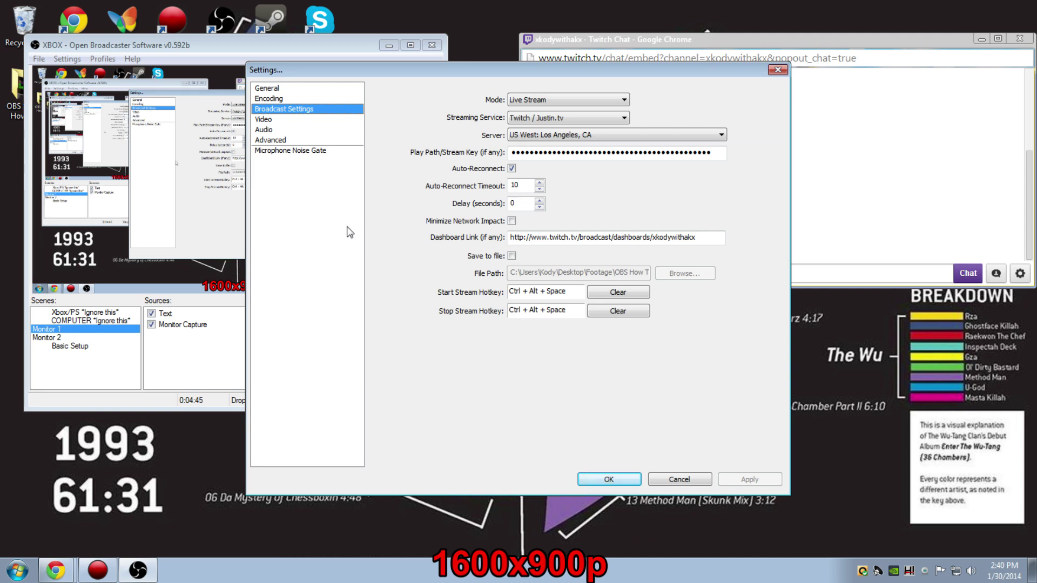
pyautogui.click(303, 118)
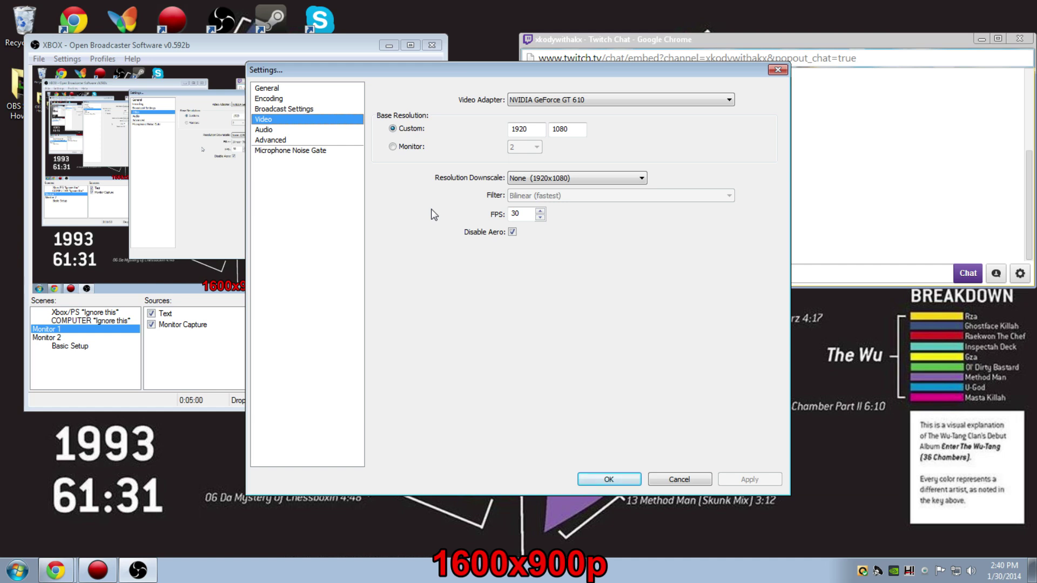
pyautogui.click(564, 178)
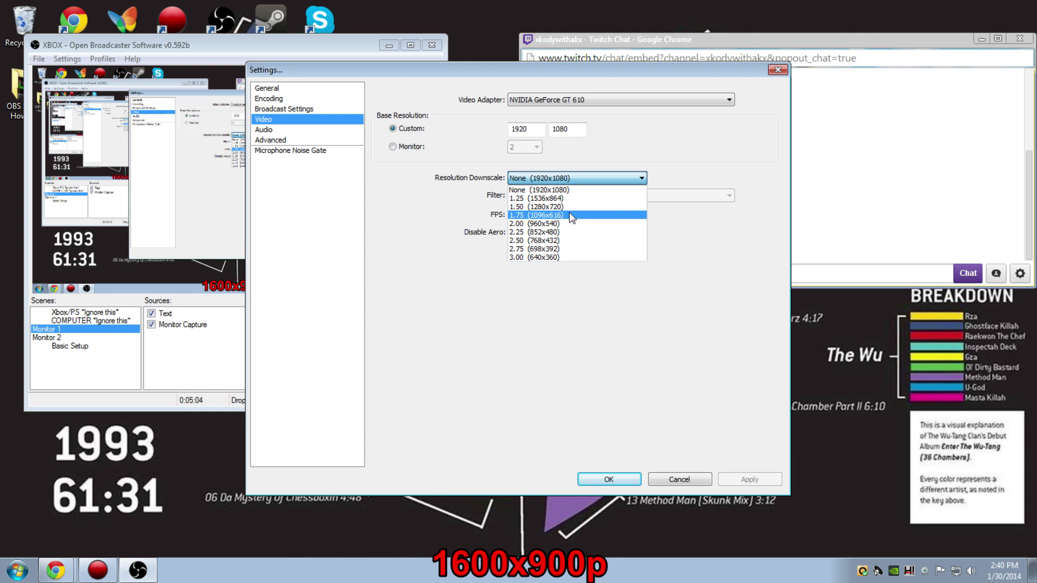
# - Leave resolution downscale at None (1920x1080) and go to the Audio settings page
pyautogui.click(573, 177)
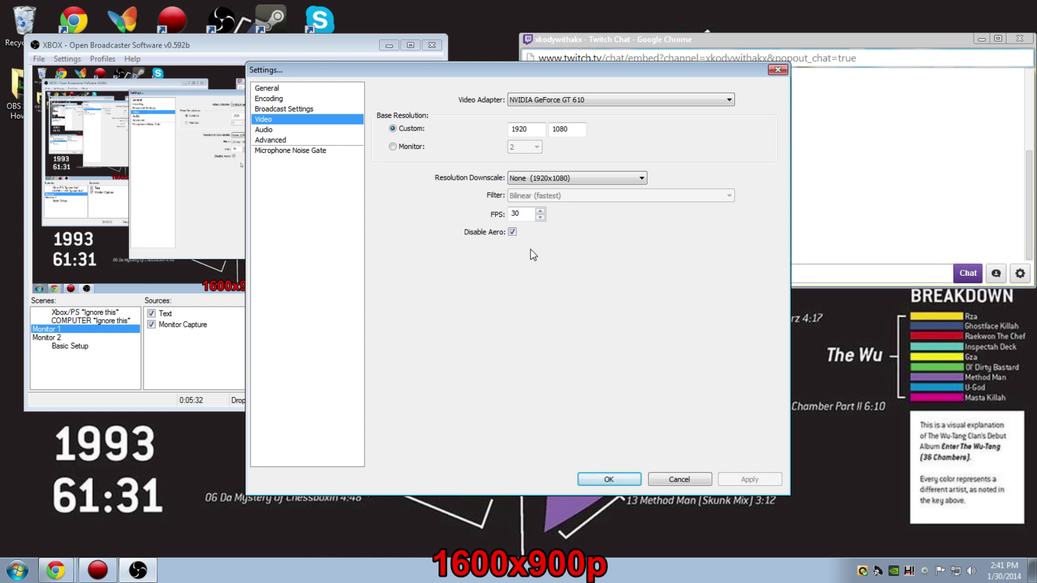
pyautogui.click(291, 131)
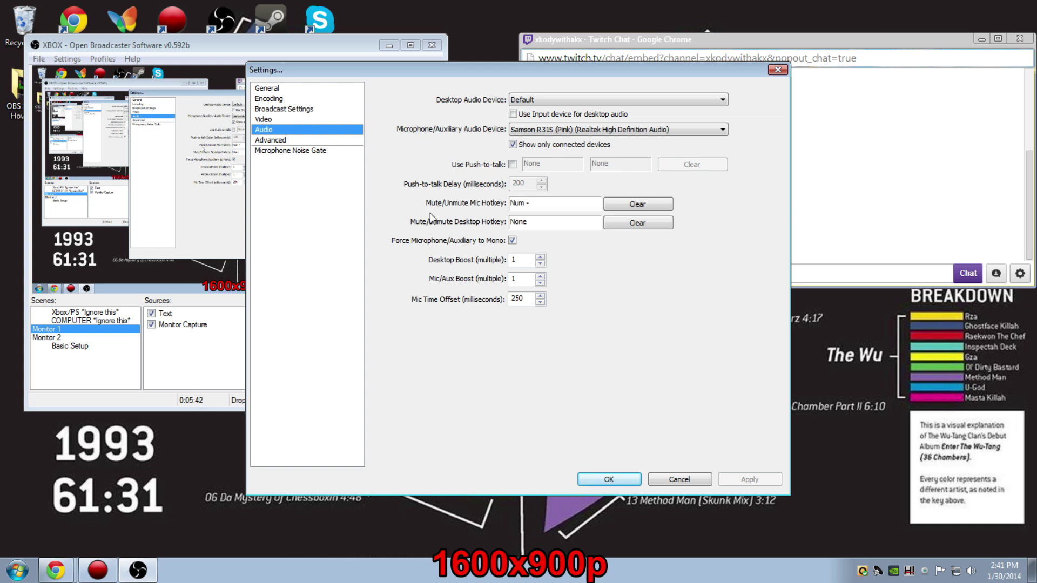
# - Leave Force Microphone/Auxiliary to Mono on with the 250 ms mic time offset, then go to Advanced
pyautogui.click(512, 241)
pyautogui.click(512, 241)
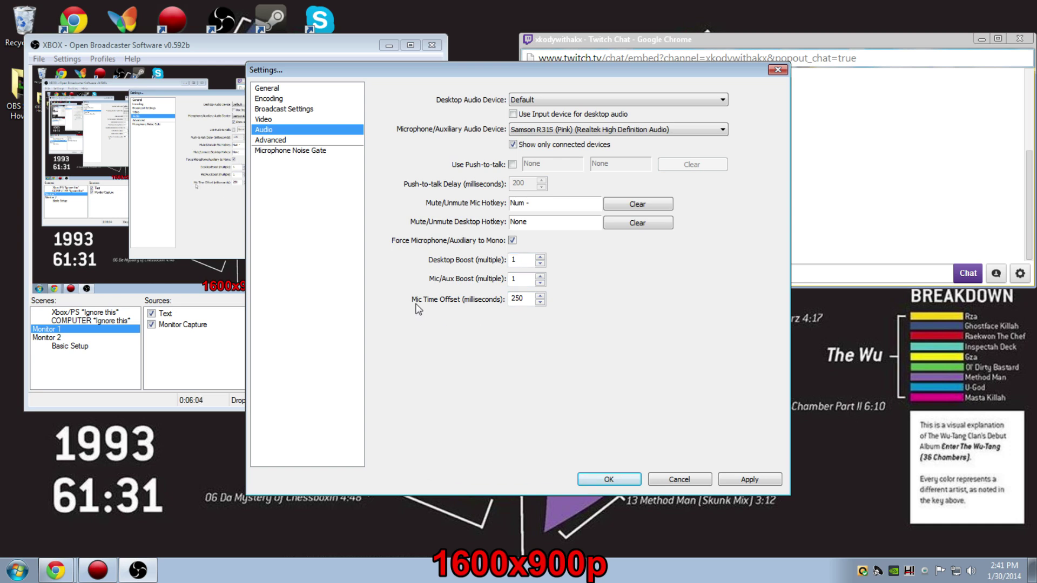
pyautogui.click(527, 303)
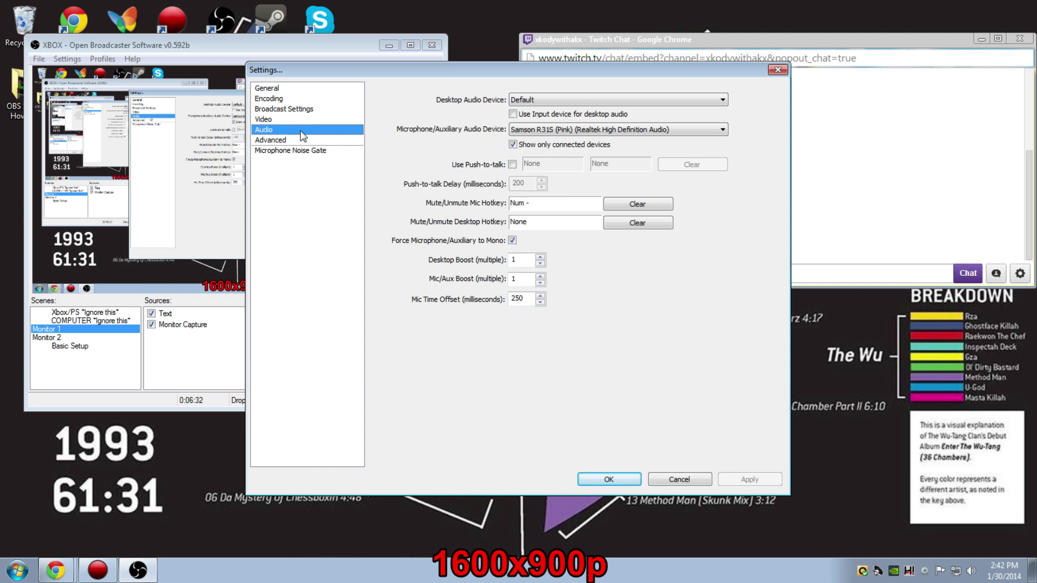
pyautogui.click(315, 143)
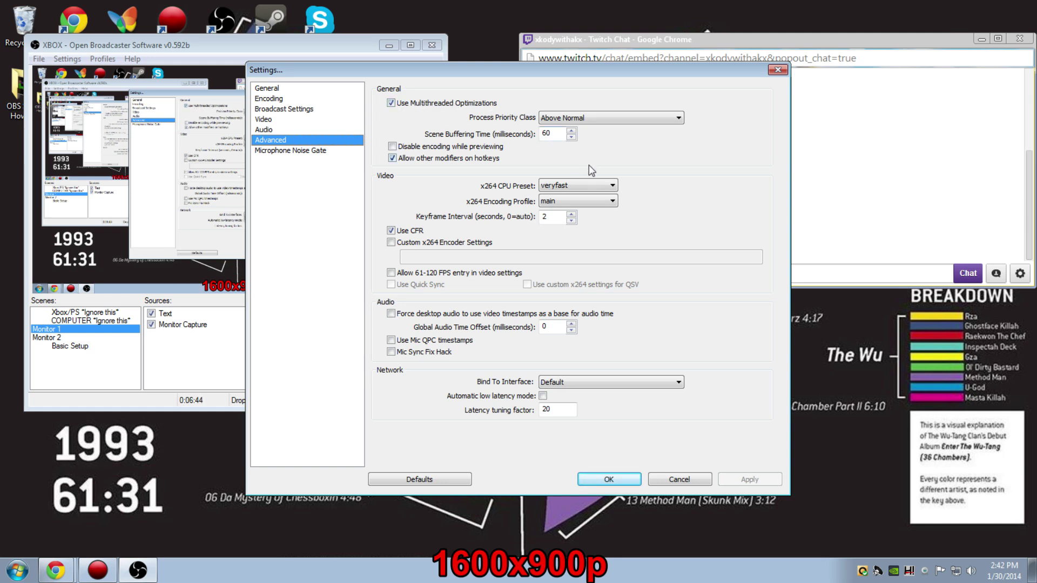
# - Leave the x264 CPU preset at veryfast and go to the Microphone Noise Gate page
pyautogui.click(596, 185)
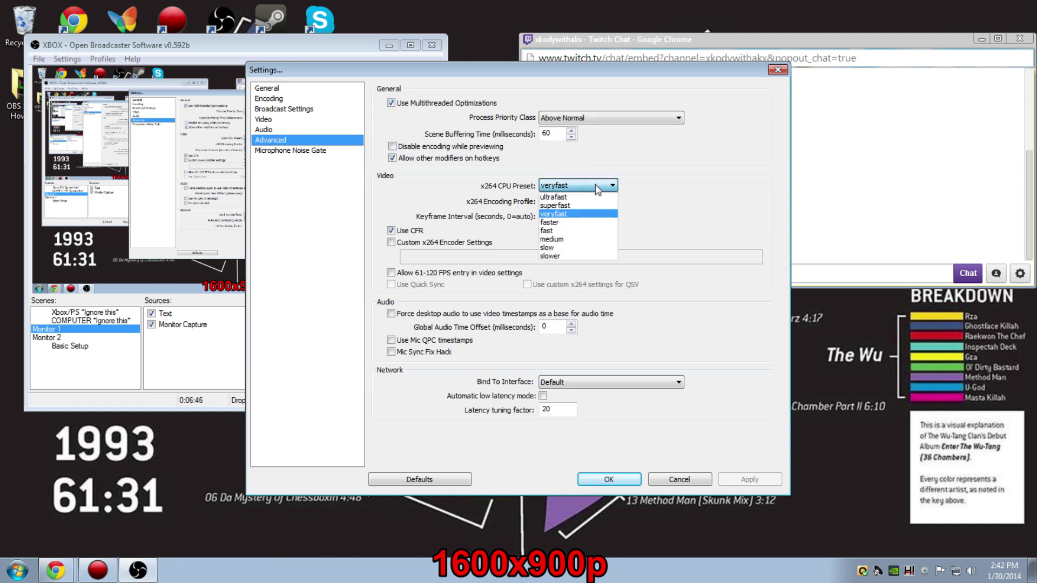
pyautogui.click(595, 185)
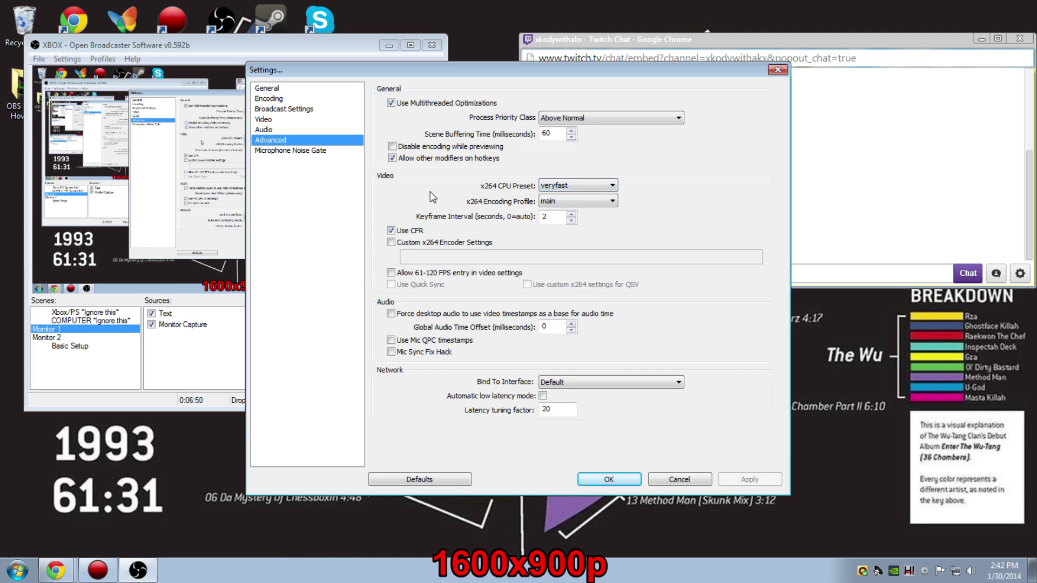
pyautogui.click(574, 190)
pyautogui.click(574, 191)
pyautogui.click(300, 152)
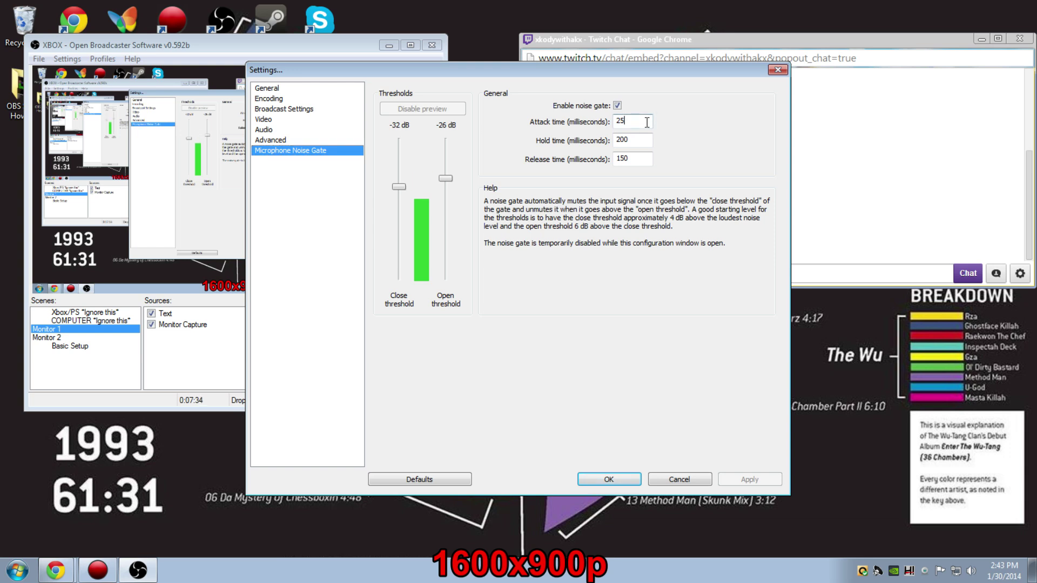
# - Set the noise gate hold to 200 ms and release to 150 ms, then save with OK
pyautogui.click(650, 141)
pyautogui.click(639, 159)
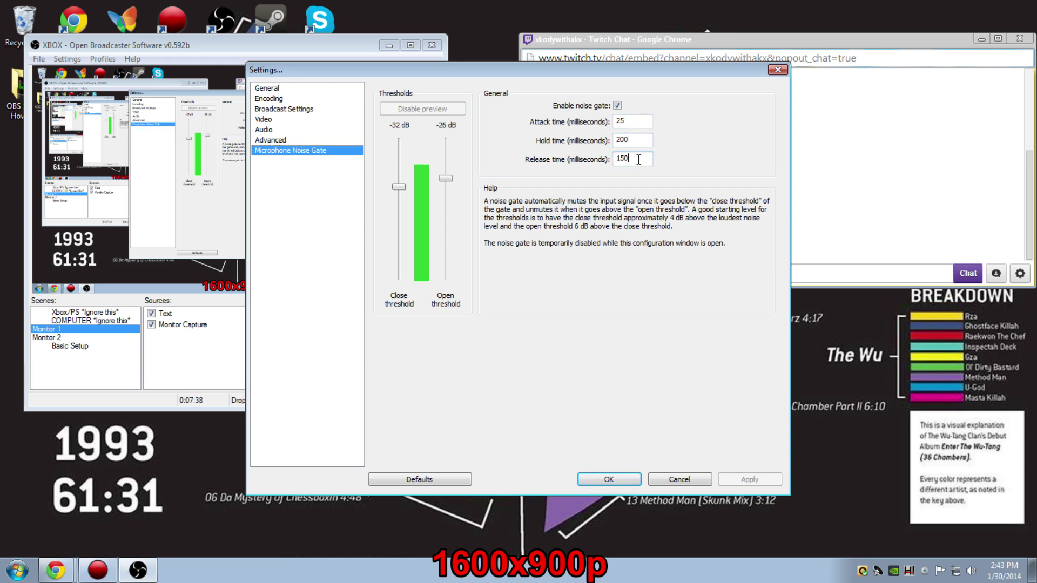
pyautogui.click(626, 482)
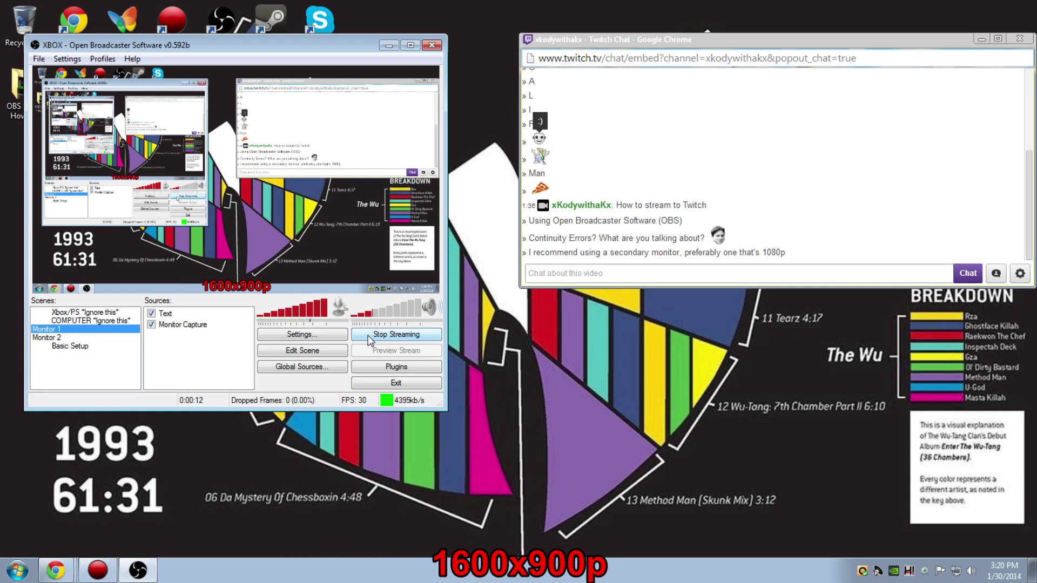
# - Preview the Xbox/PS scene, return to Monitor 1, and add a Video Capture Device source
pyautogui.click(109, 314)
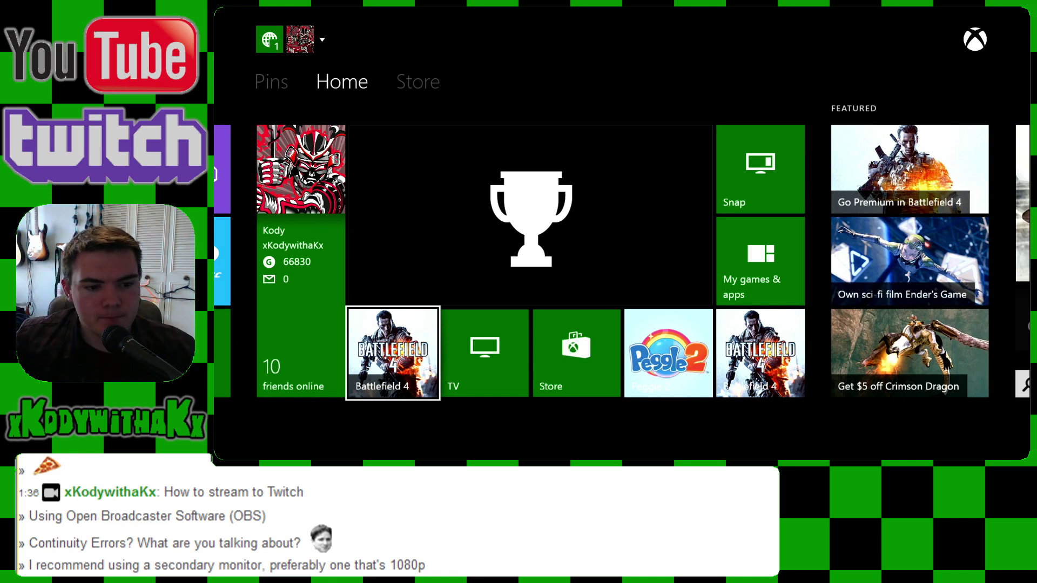
pyautogui.click(54, 329)
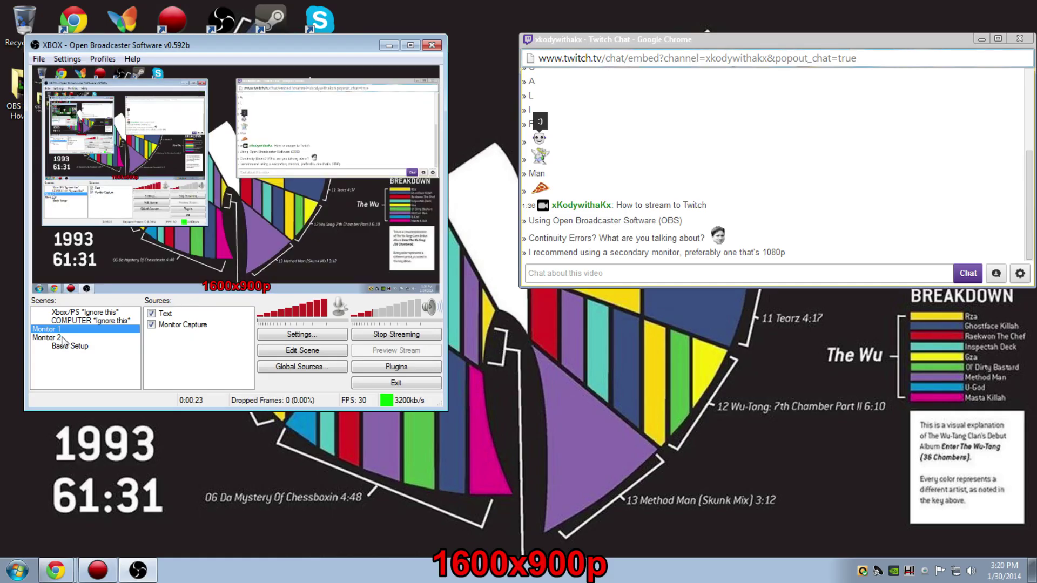
pyautogui.rightClick(80, 361)
pyautogui.click(203, 354)
pyautogui.rightClick(203, 353)
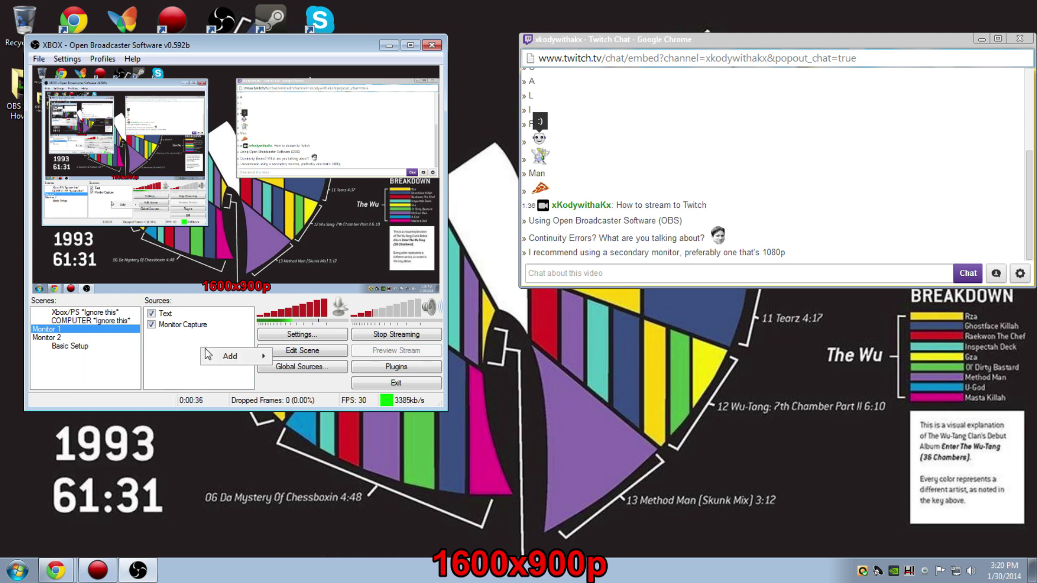
pyautogui.moveTo(246, 361)
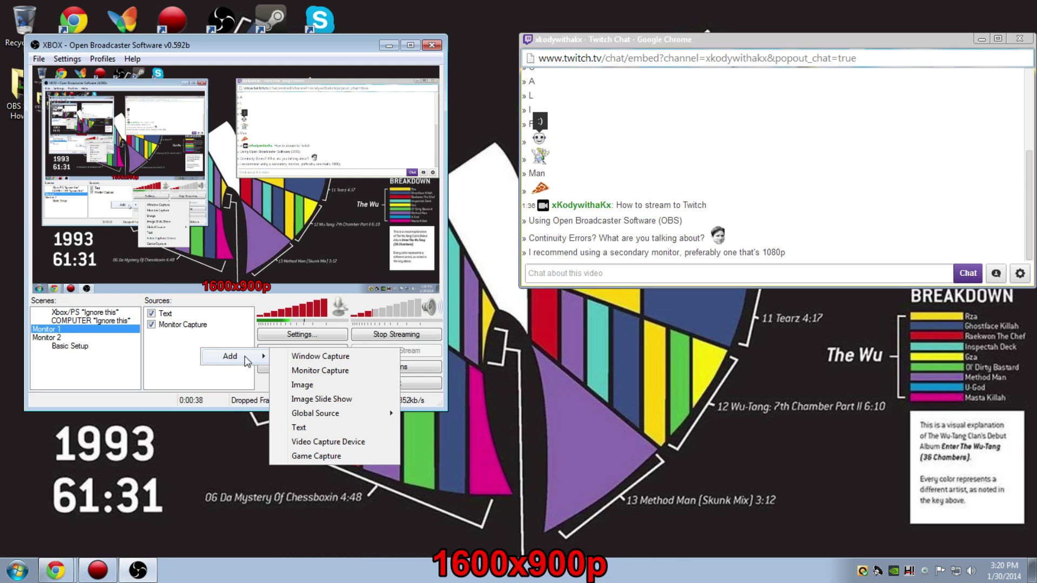
pyautogui.click(334, 442)
# - Add the webcam source at a custom 1280x720 resolution with 2000 ms buffering
pyautogui.click(539, 294)
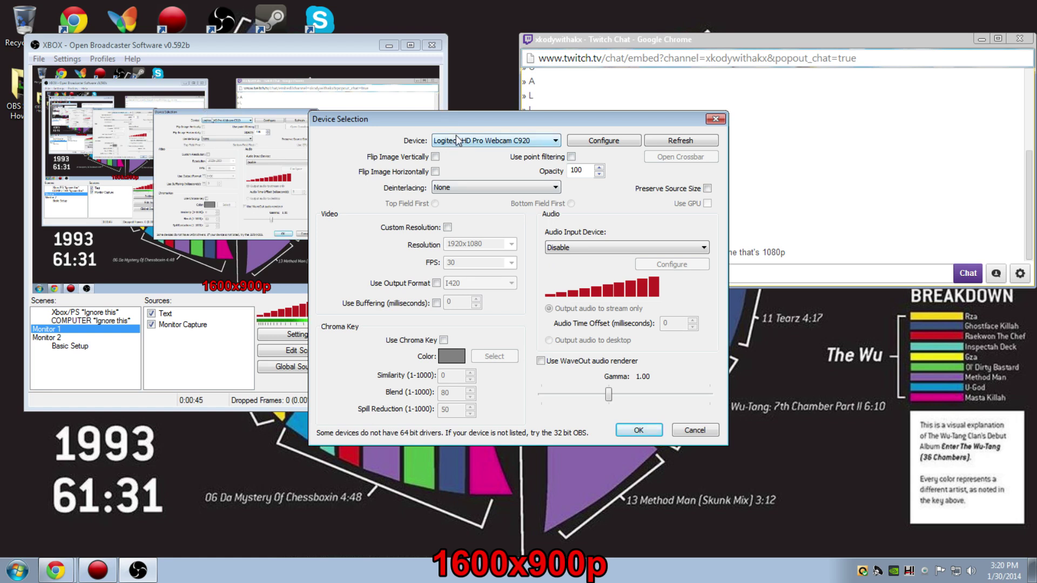
pyautogui.click(448, 228)
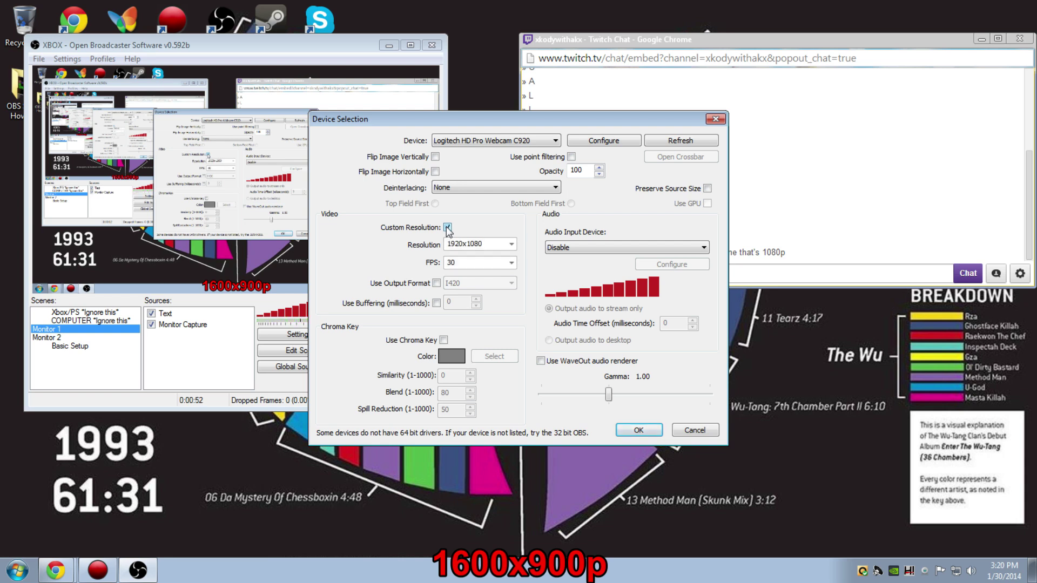
pyautogui.click(511, 244)
pyautogui.click(489, 374)
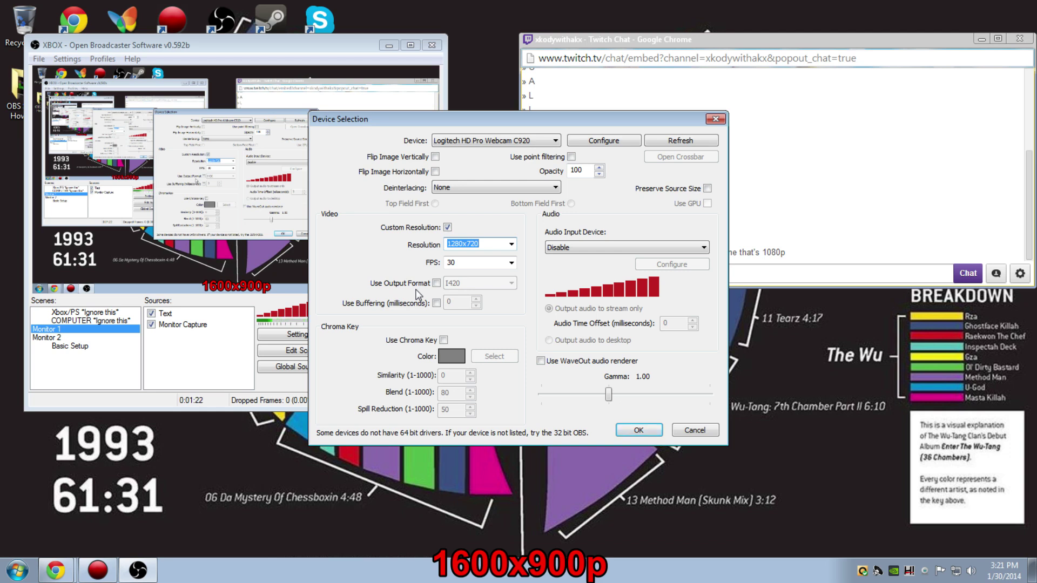
pyautogui.click(436, 304)
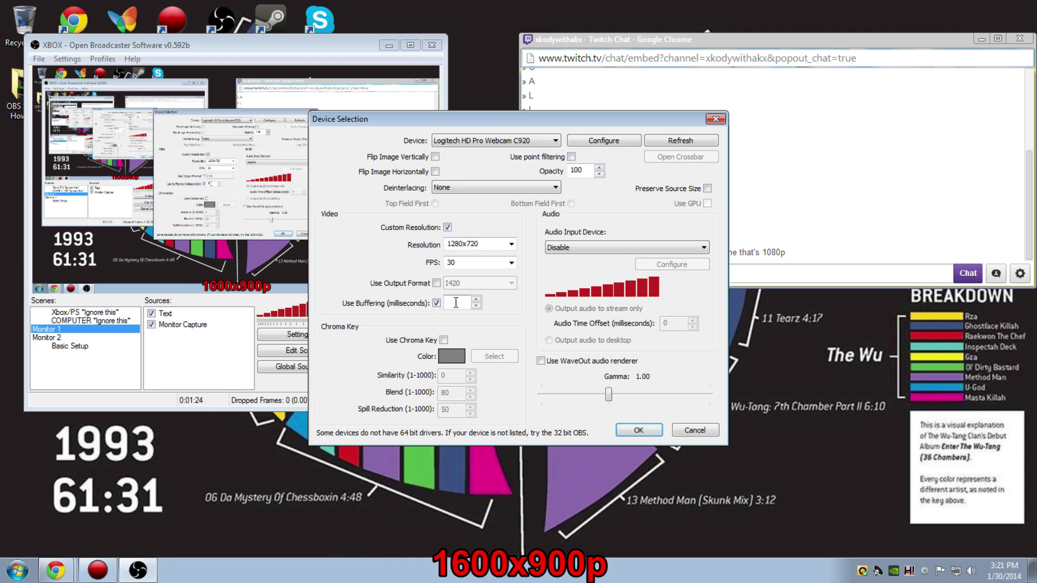
pyautogui.doubleClick(455, 303)
pyautogui.write('2000')
pyautogui.click(640, 427)
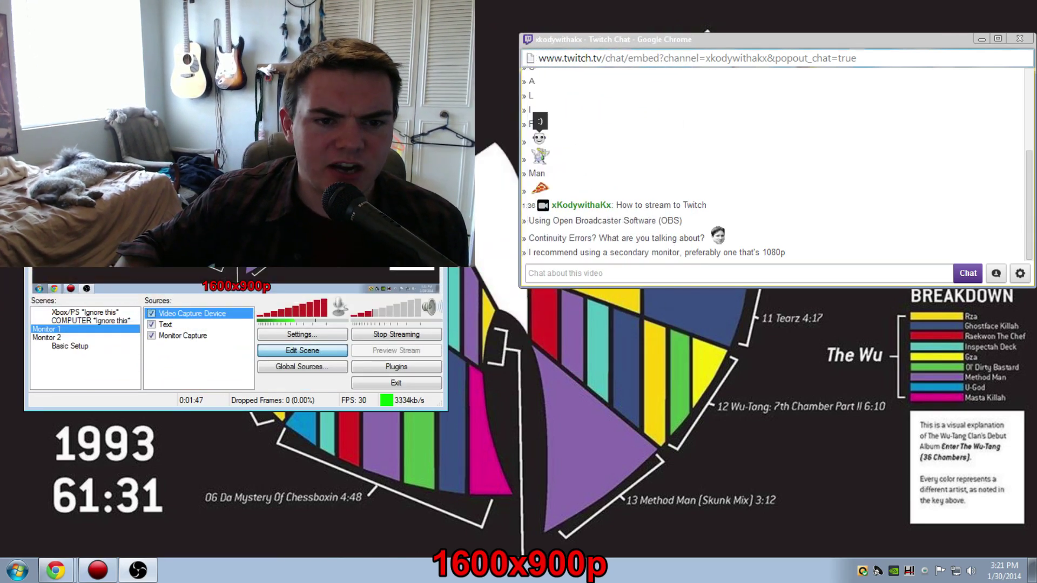
# - Drag the webcam picture into the bottom-right corner of the preview and clear the selection
pyautogui.moveTo(99, 104); pyautogui.dragTo(355, 216)
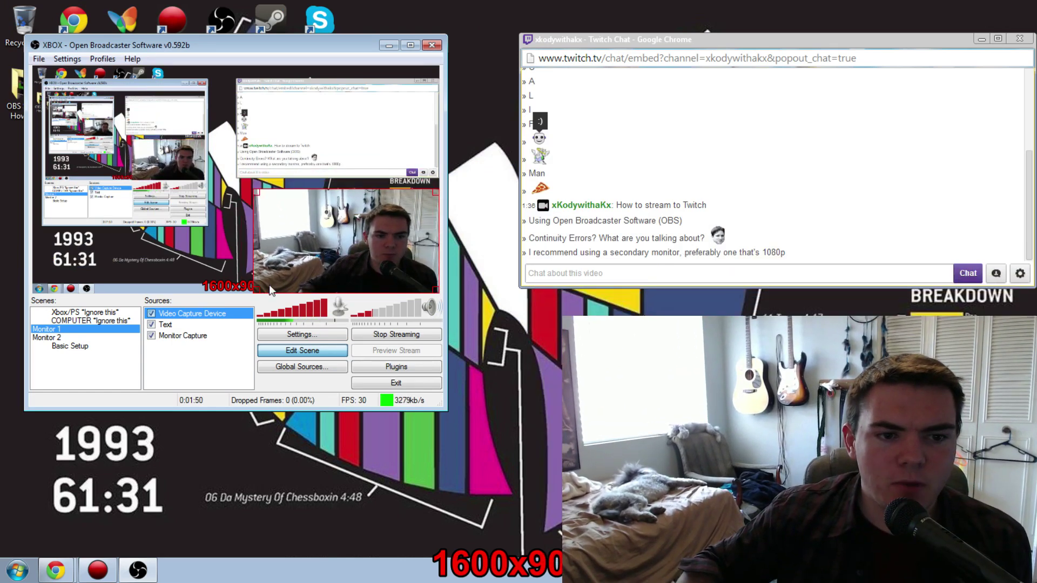
pyautogui.click(184, 337)
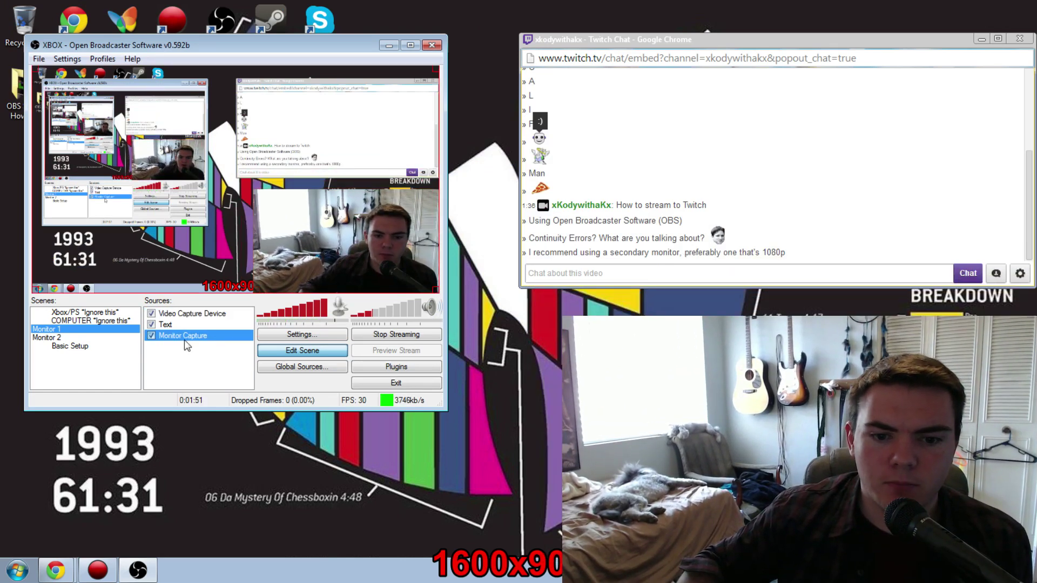
pyautogui.click(183, 369)
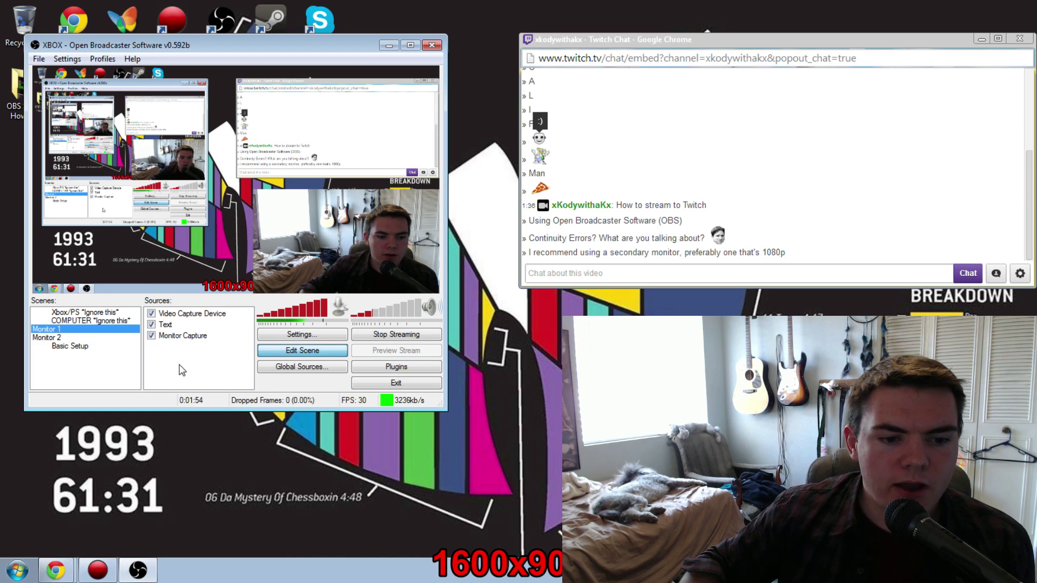
# - Add a Window Capture source of HauppaugeCapture and move it to the top right of the preview
pyautogui.rightClick(179, 365)
pyautogui.moveTo(212, 380)
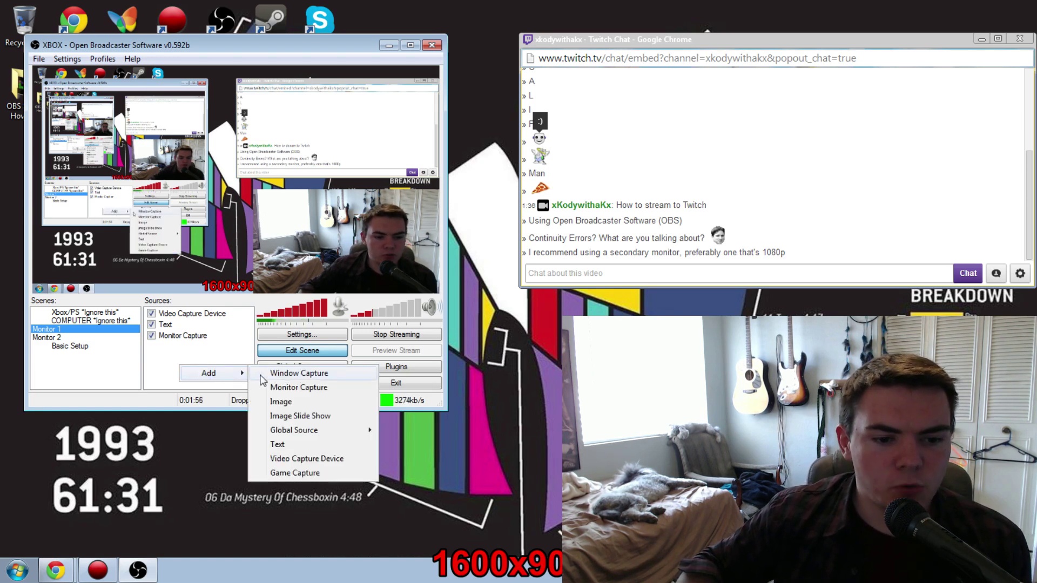
pyautogui.click(300, 380)
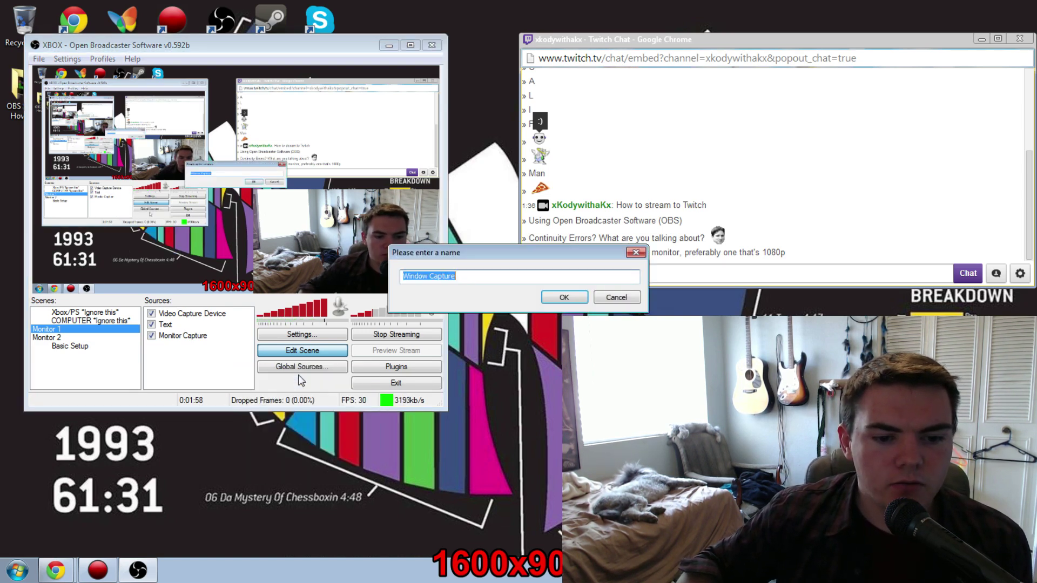
pyautogui.click(574, 301)
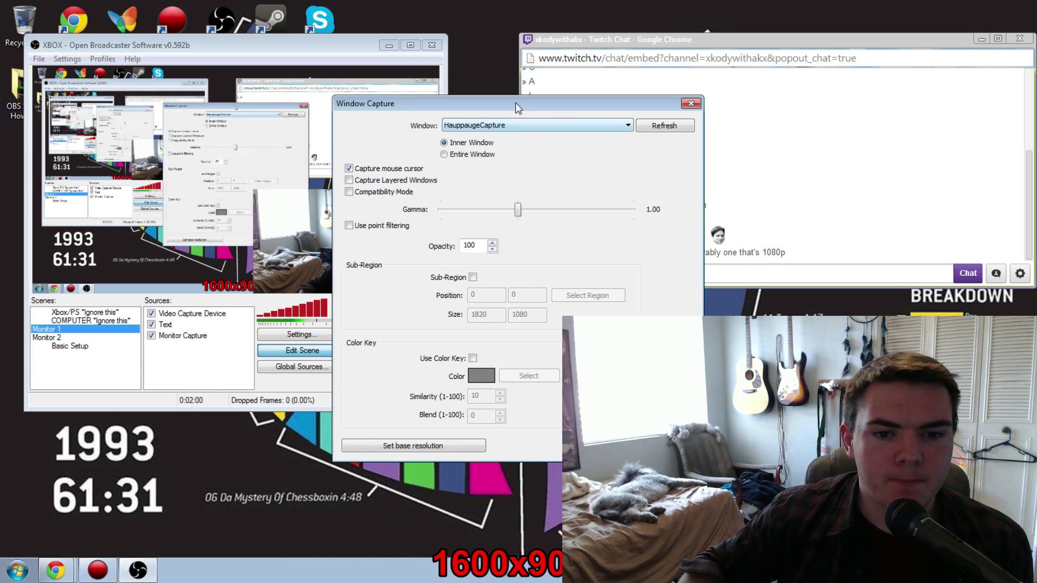
pyautogui.moveTo(516, 105); pyautogui.dragTo(288, 92)
pyautogui.click(320, 111)
pyautogui.click(319, 111)
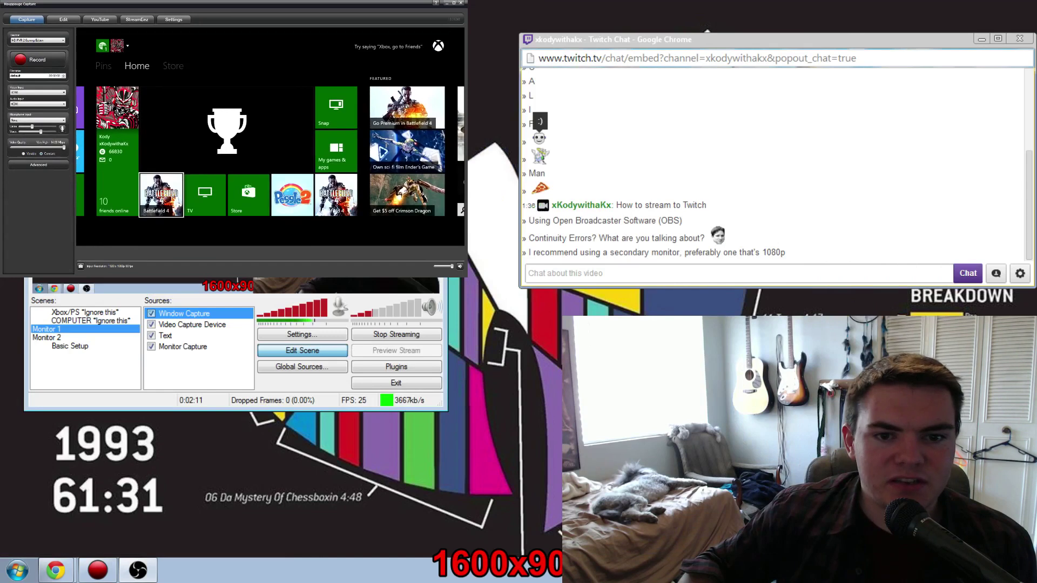
pyautogui.moveTo(129, 124); pyautogui.dragTo(351, 122)
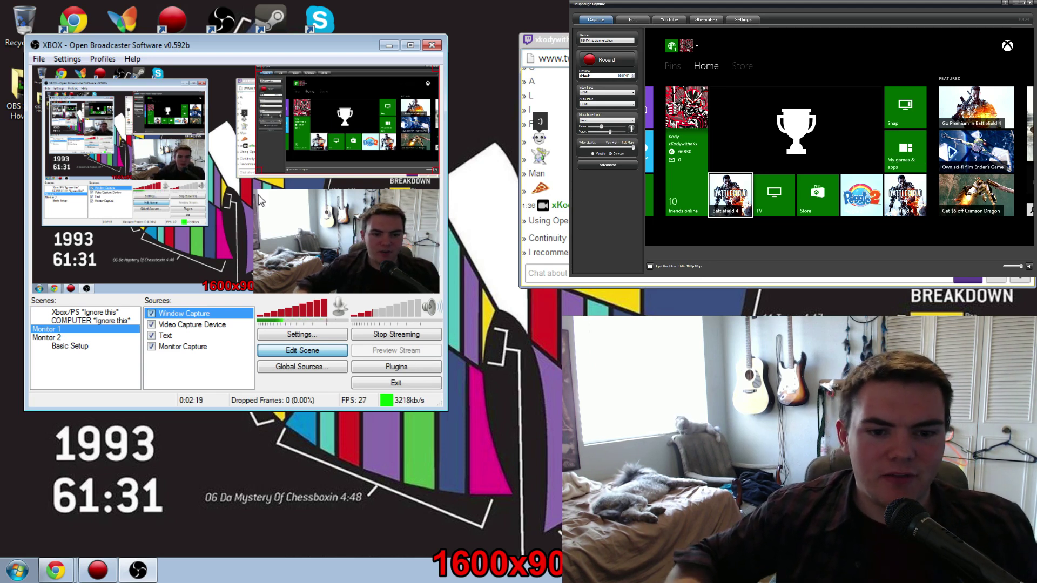
pyautogui.doubleClick(206, 318)
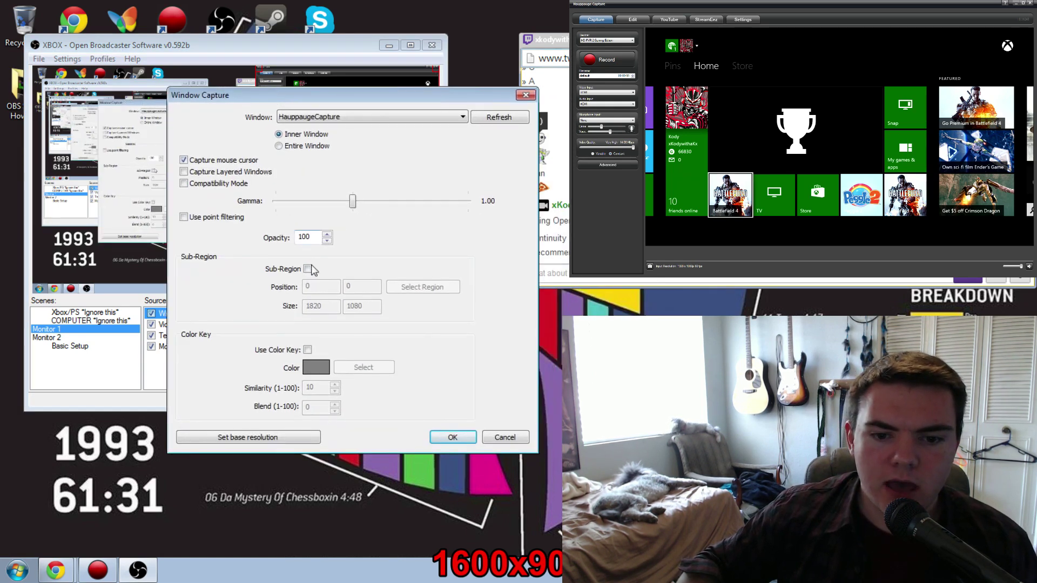
# - Enable Sub-Region, mark the 1512×849 game area at 296,109, and apply it
pyautogui.click(307, 269)
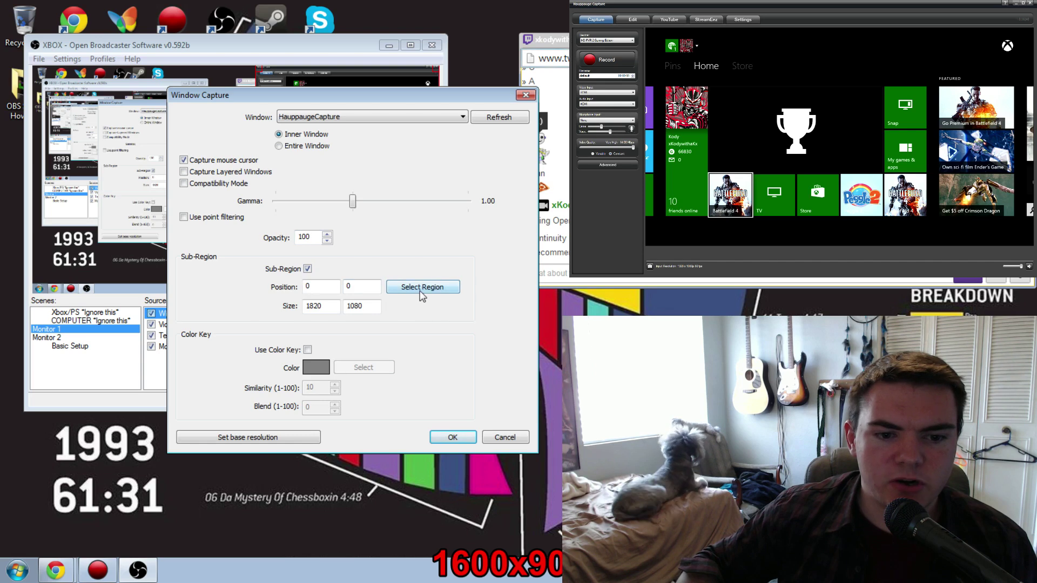
pyautogui.click(416, 292)
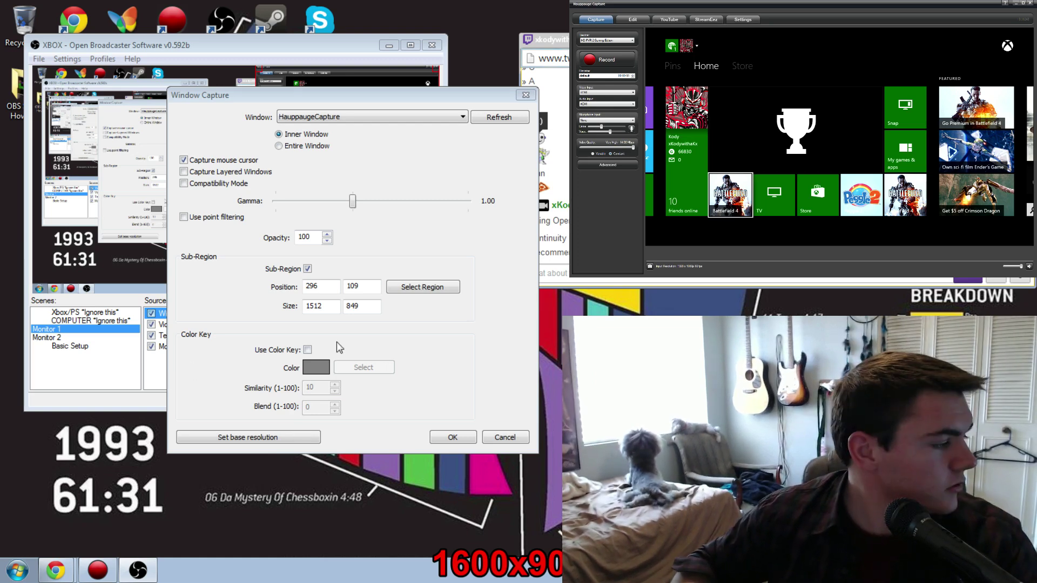
pyautogui.click(453, 438)
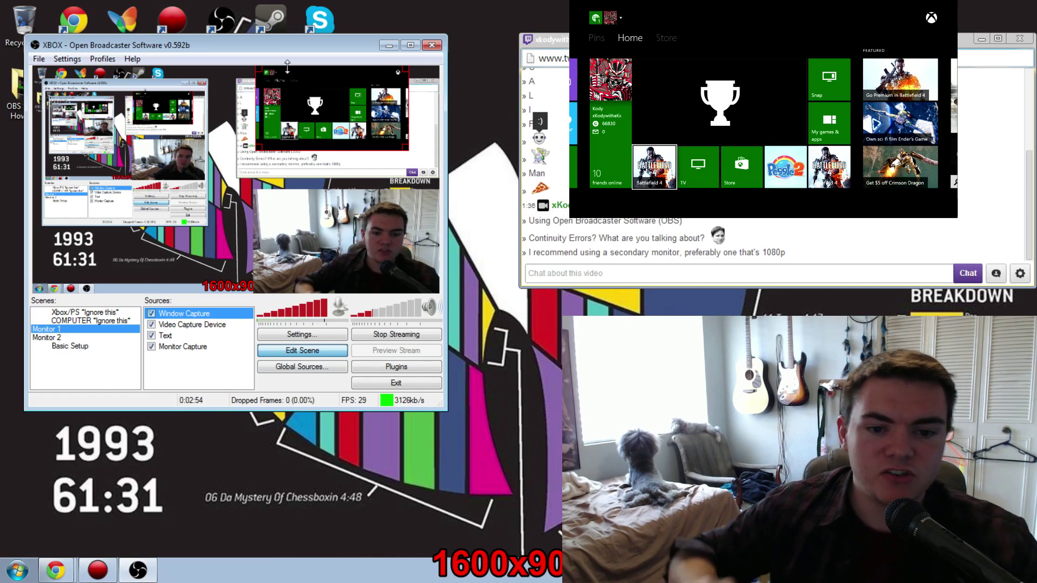
# - Stretch the Xbox window capture to cover the whole preview, then switch back to the desktop view with F2
pyautogui.moveTo(288, 151); pyautogui.dragTo(286, 181)
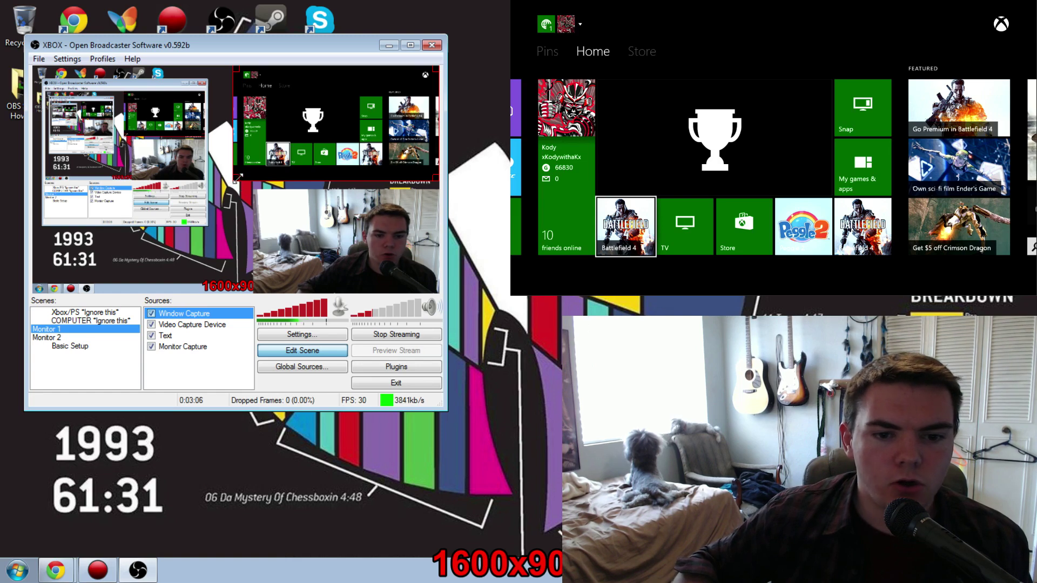
pyautogui.moveTo(237, 179); pyautogui.dragTo(69, 274)
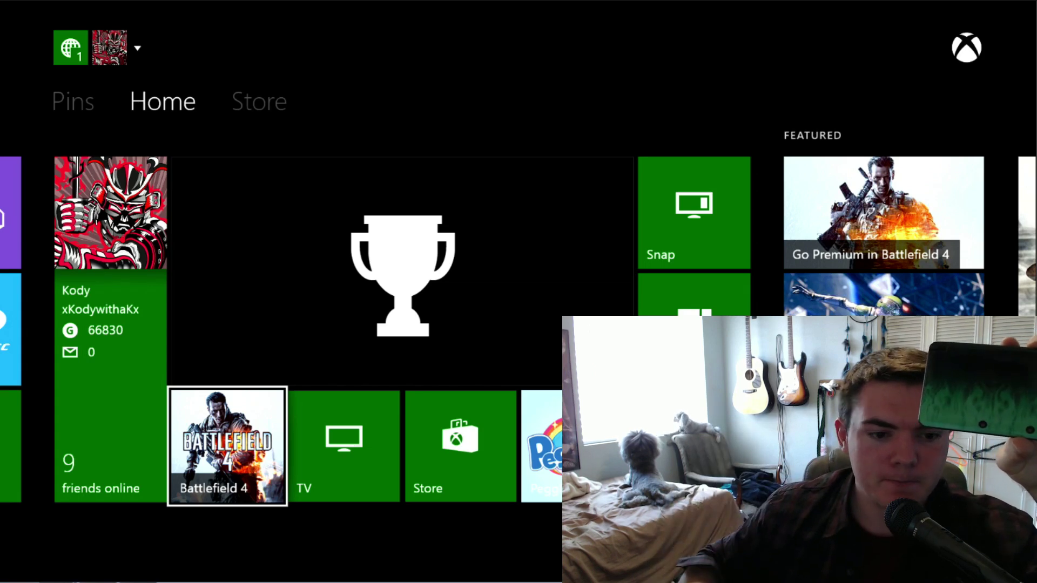
pyautogui.press('F2')
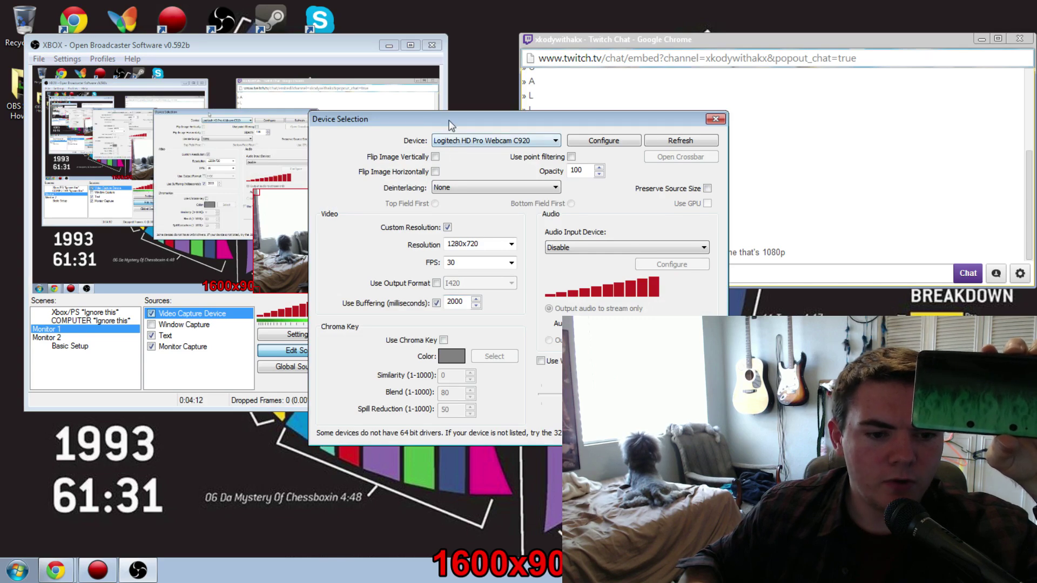
# - Enable chroma key on the webcam and sample the green card as the dark green key colour
pyautogui.moveTo(452, 126); pyautogui.dragTo(291, 87)
pyautogui.click(283, 302)
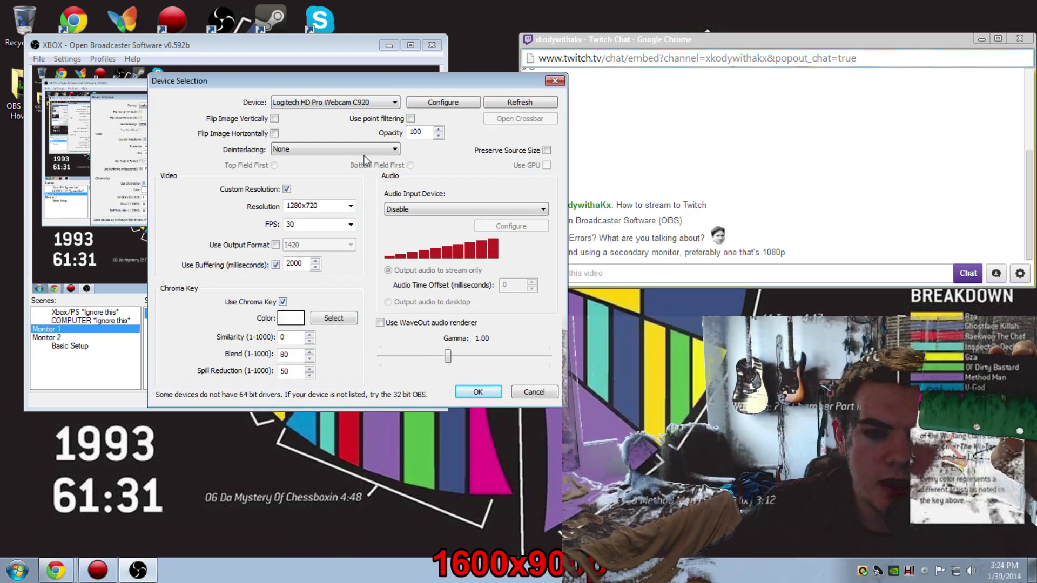
pyautogui.moveTo(382, 79); pyautogui.dragTo(743, 14)
pyautogui.click(694, 235)
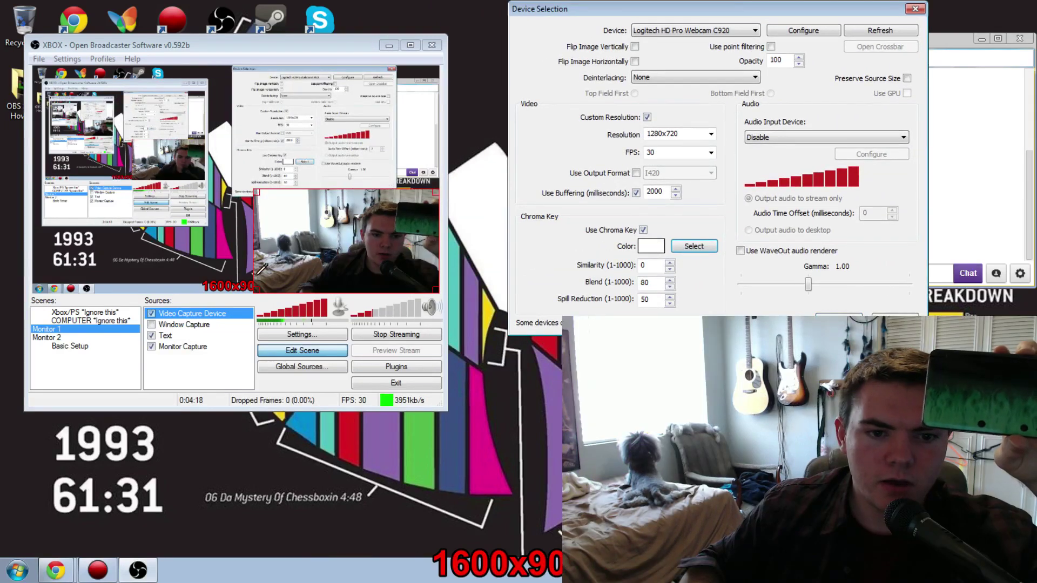
pyautogui.click(409, 221)
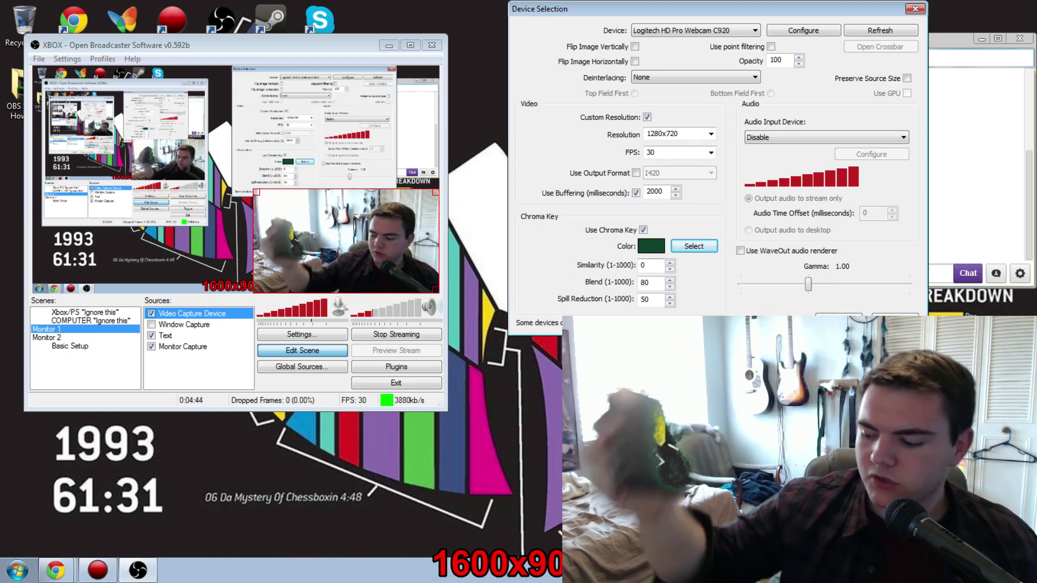
pyautogui.click(838, 321)
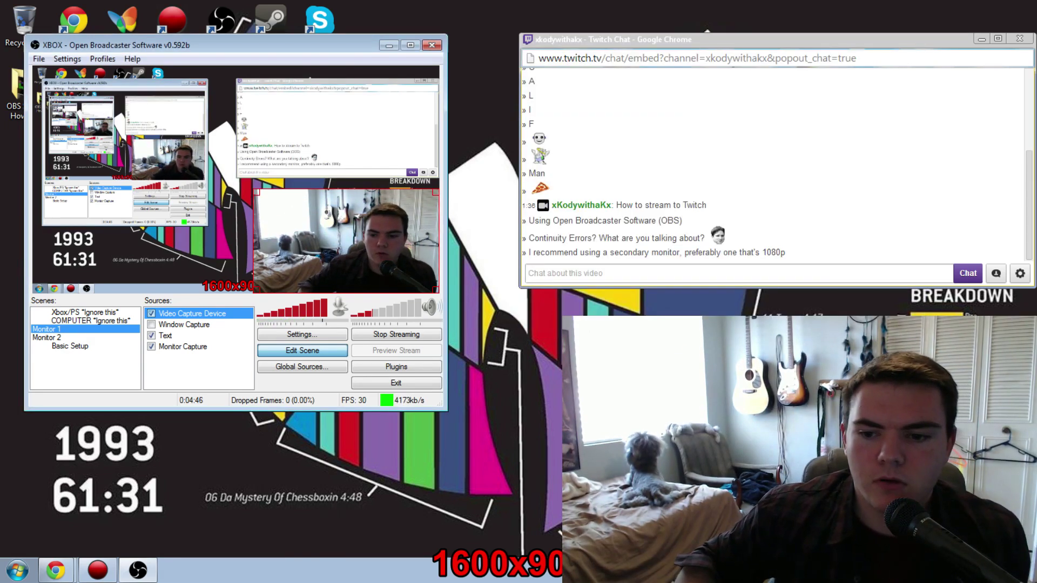
pyautogui.click(184, 375)
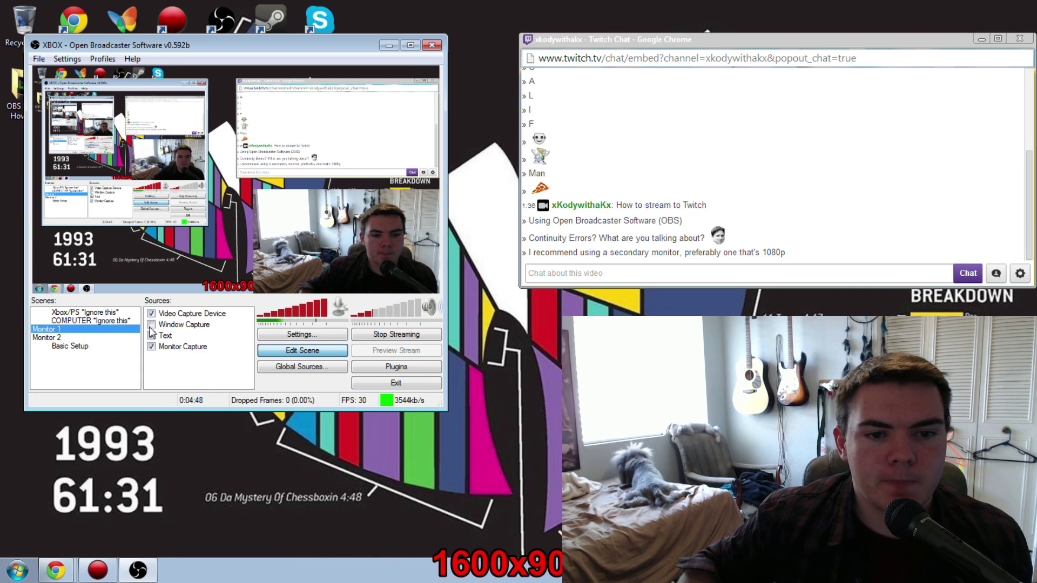